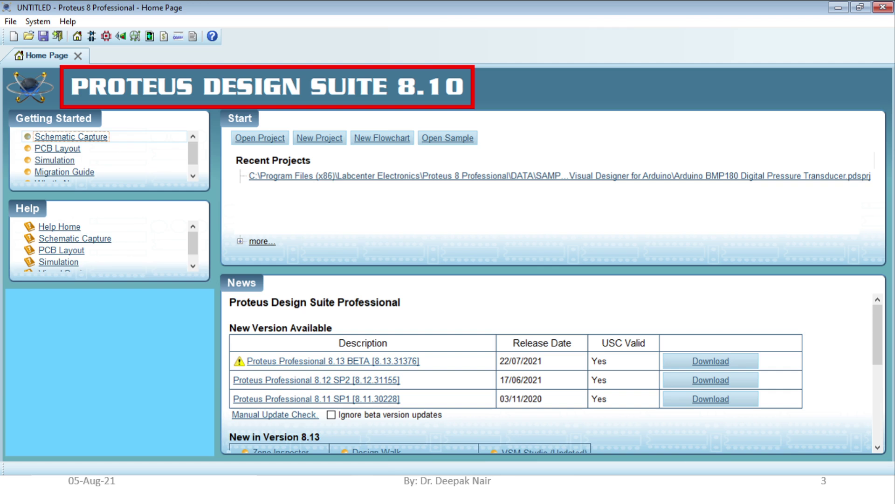
key("Right")
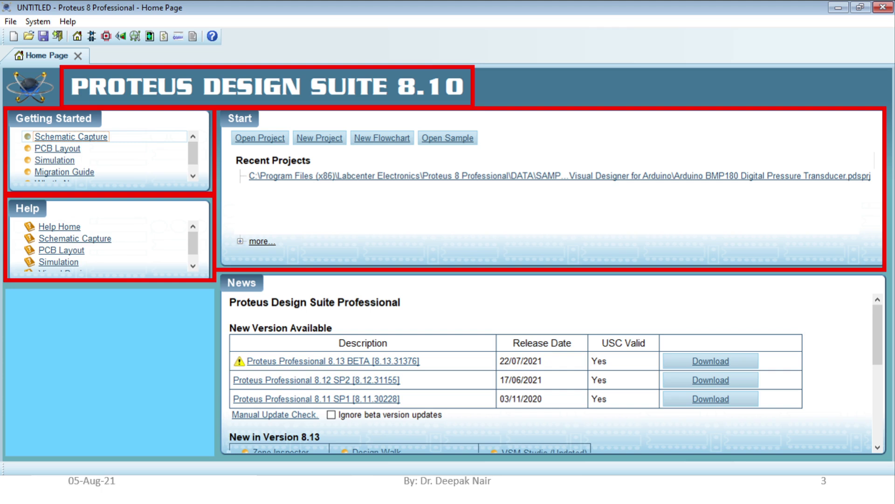
left_click(452, 151)
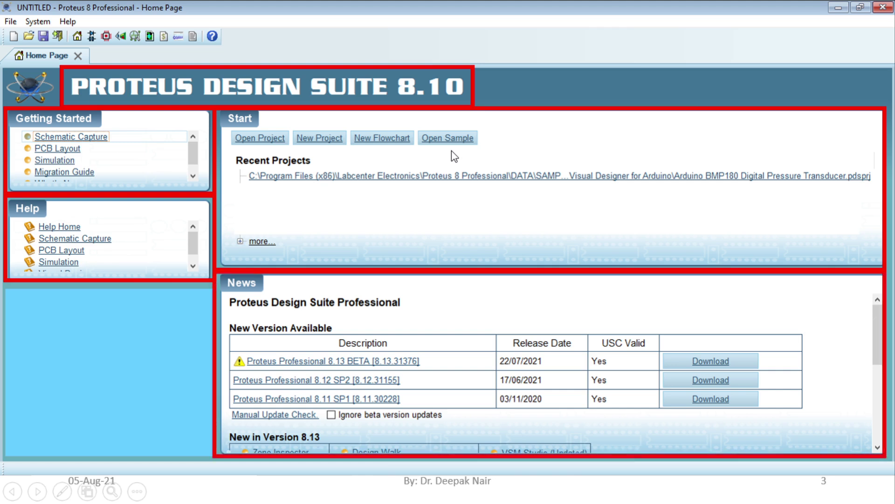
- Open the labcenter.com downloads page in the browser, close the mail inbox tab, and accept the website's cookies
left_click(220, 357)
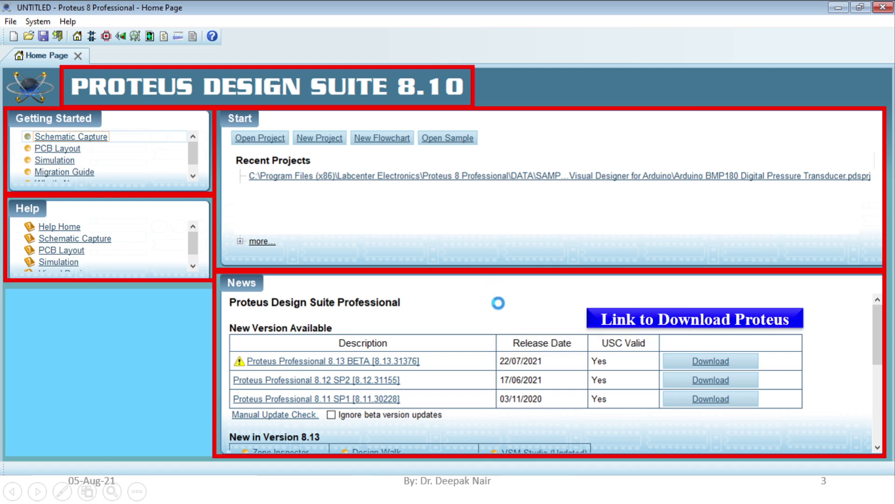
left_click(473, 303)
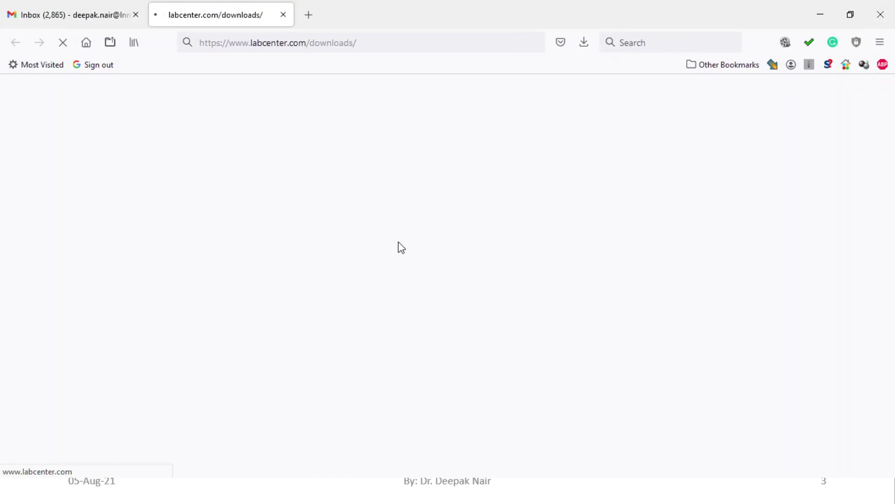
left_click(135, 15)
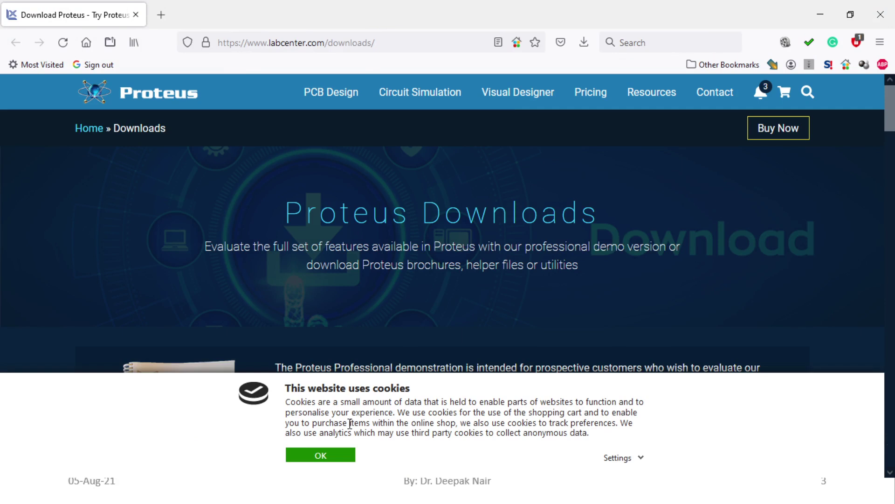
left_click(320, 457)
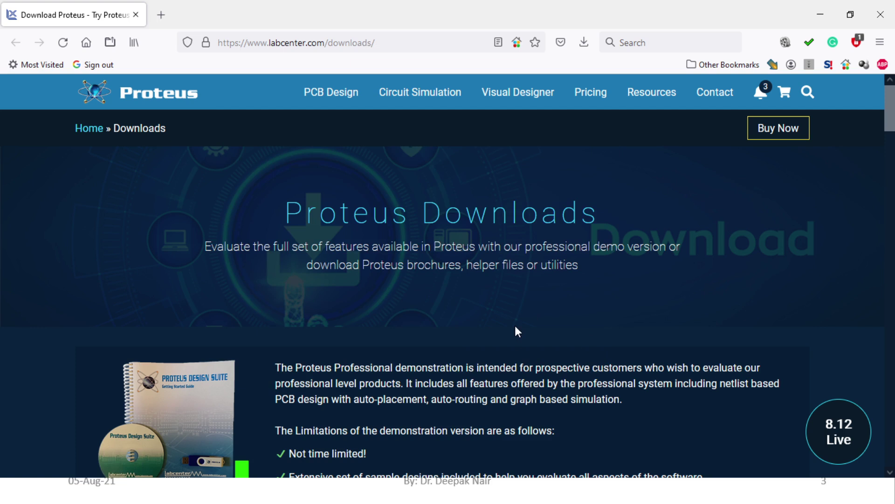
- Examine the listed features and limitations of the Proteus Professional demonstration version on the downloads page
scroll(519, 326, "down", 3)
scroll(517, 323, "up", 1)
scroll(512, 325, "down", 1)
scroll(511, 329, "down", 5)
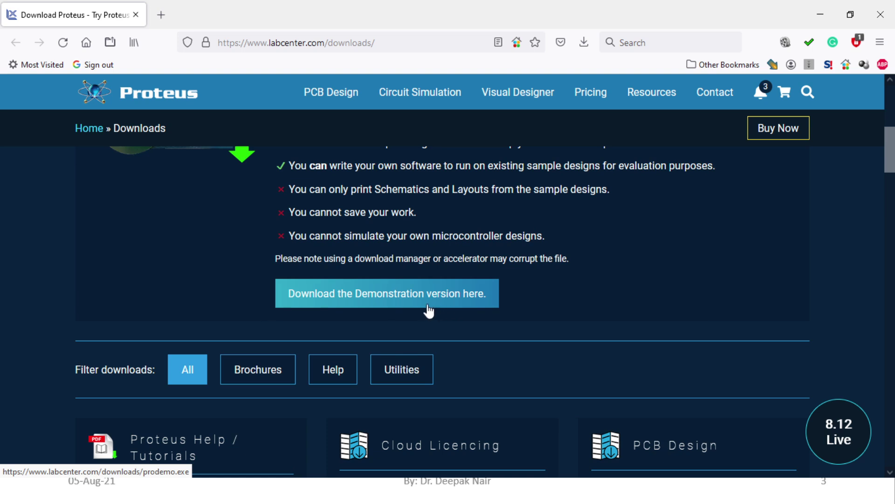
scroll(466, 312, "up", 2)
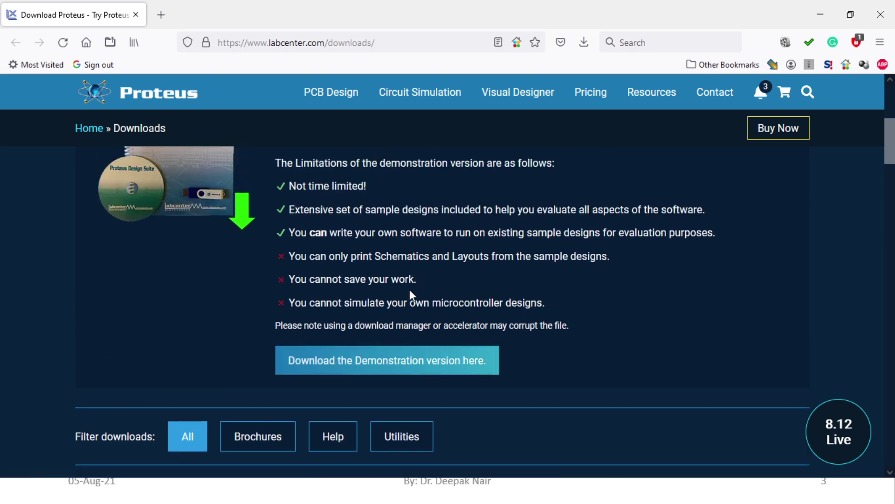
scroll(380, 295, "up", 2)
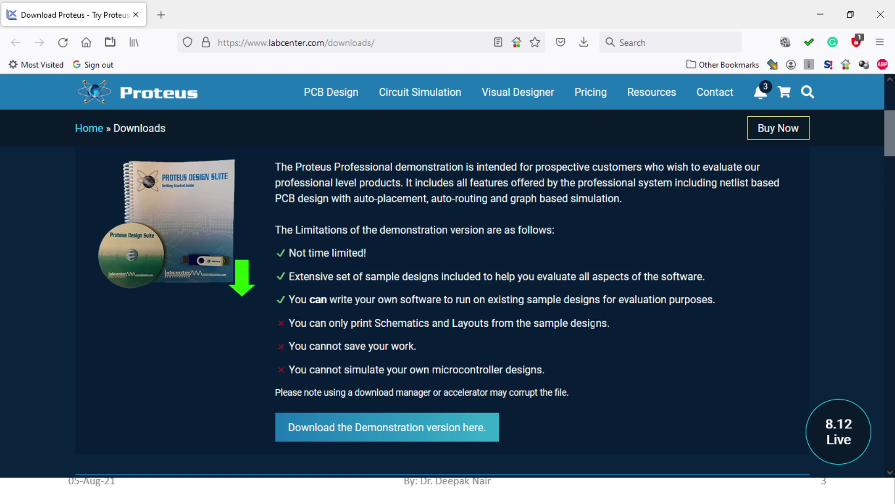
left_click_drag(293, 346, 411, 346)
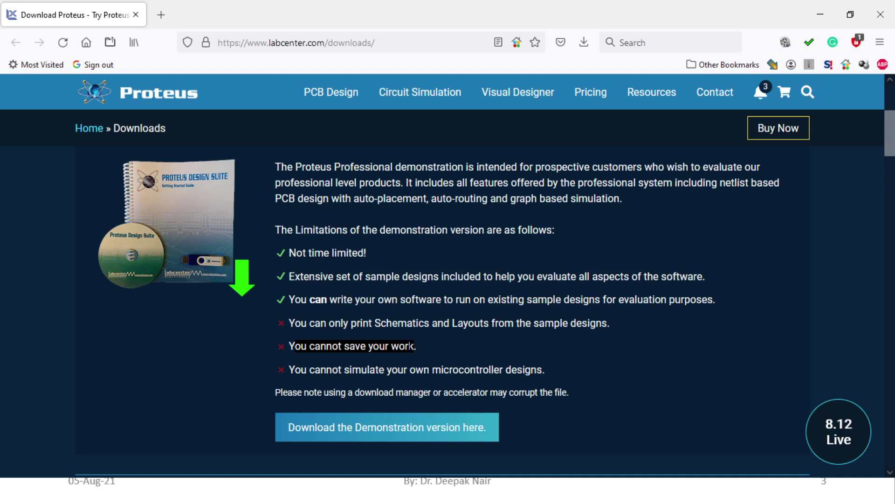
left_click_drag(290, 370, 545, 376)
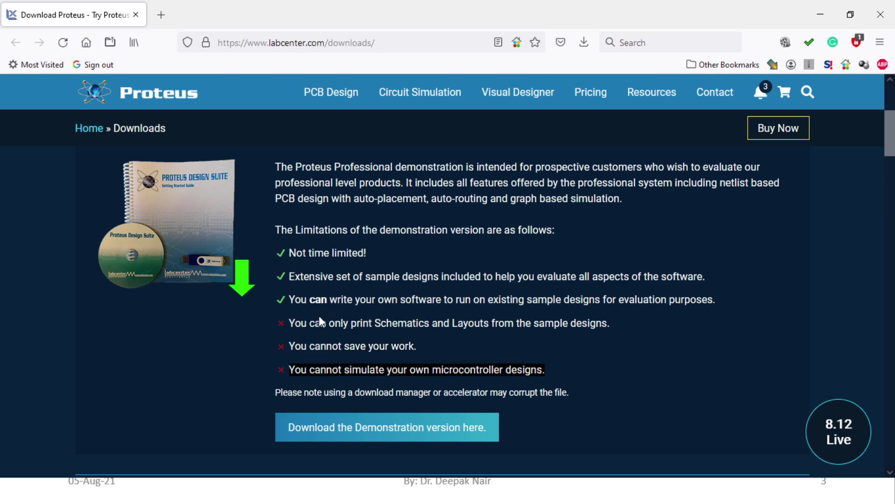
left_click(291, 324)
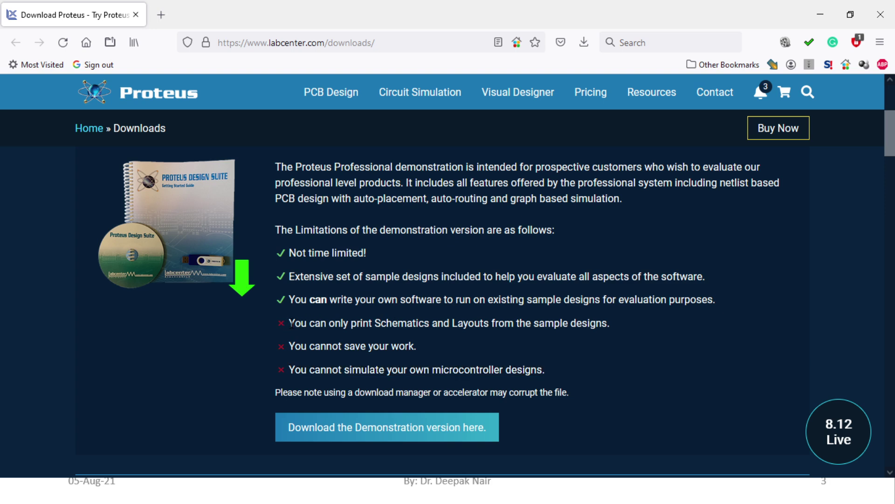
left_click_drag(292, 324, 597, 330)
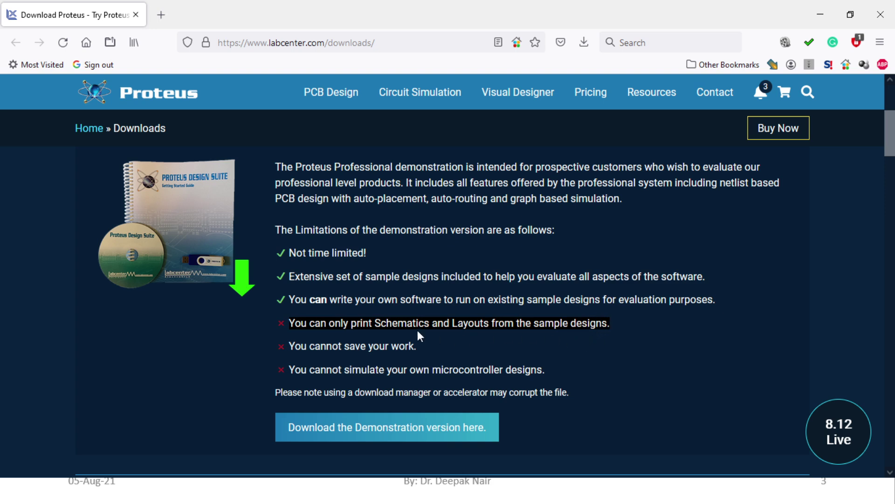
left_click(292, 253)
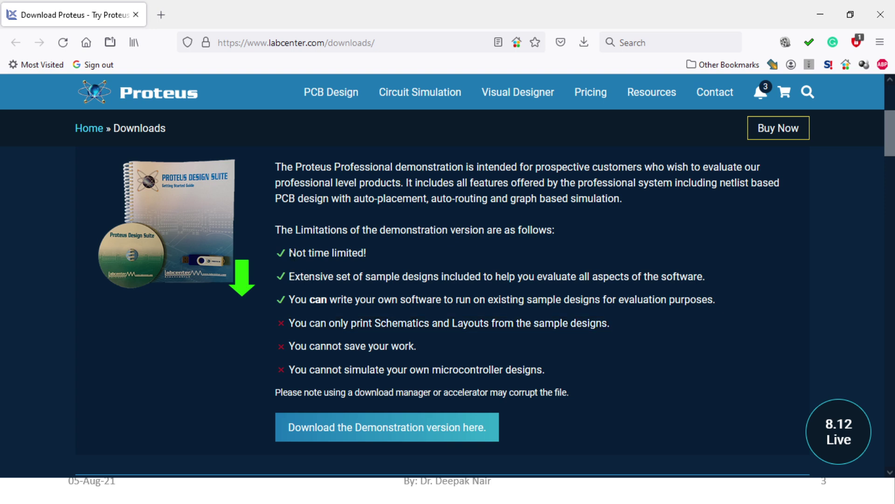
left_click_drag(292, 252, 367, 254)
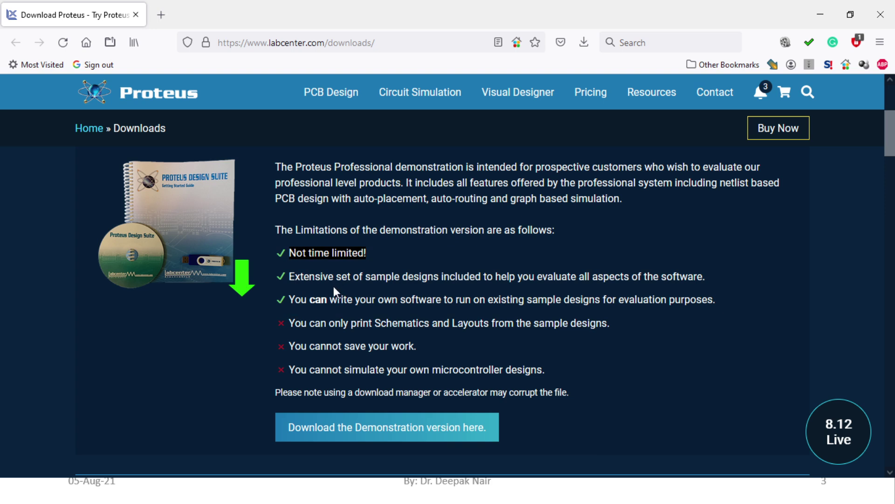
left_click_drag(290, 276, 720, 281)
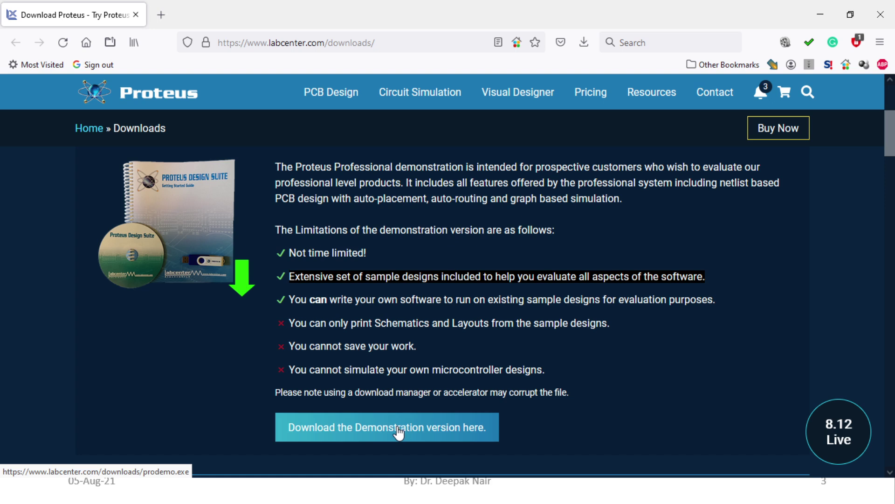
- Minimize the browser and switch from the slideshow to the New Project Wizard in Proteus 8 Professional
left_click(820, 20)
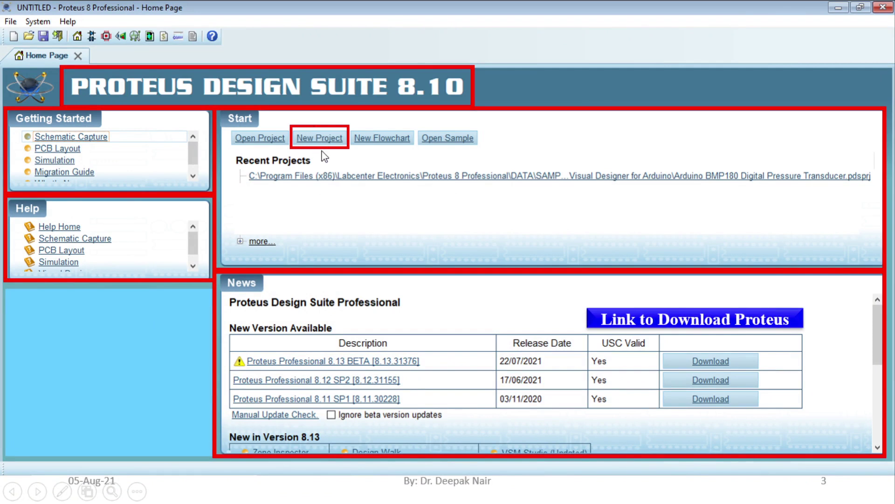
key("Right")
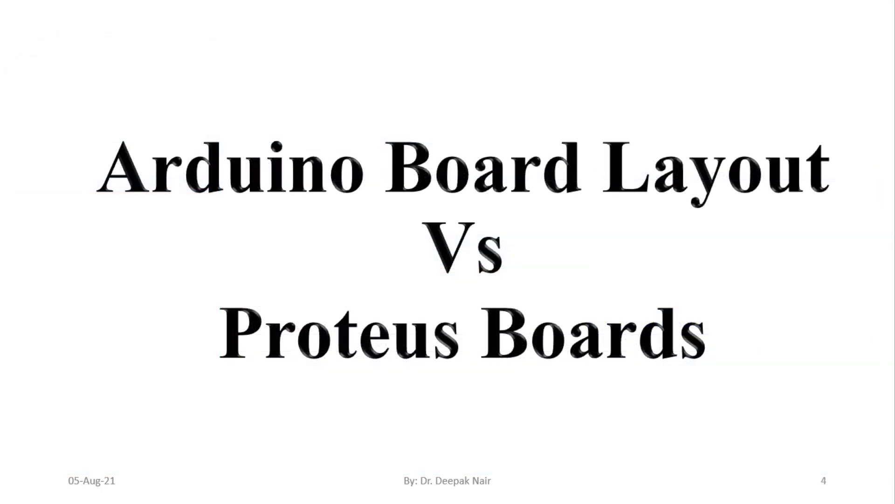
key("alt+Tab")
key("alt+Tab")
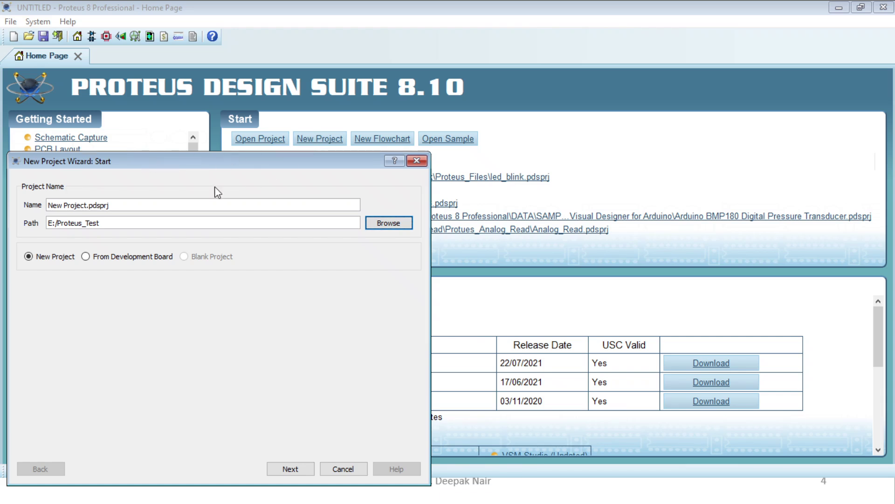
- Name the new project LED_Blink, keep its path as E:/Proteus_Test, and continue to the schematic design settings
left_click_drag(113, 224, 24, 226)
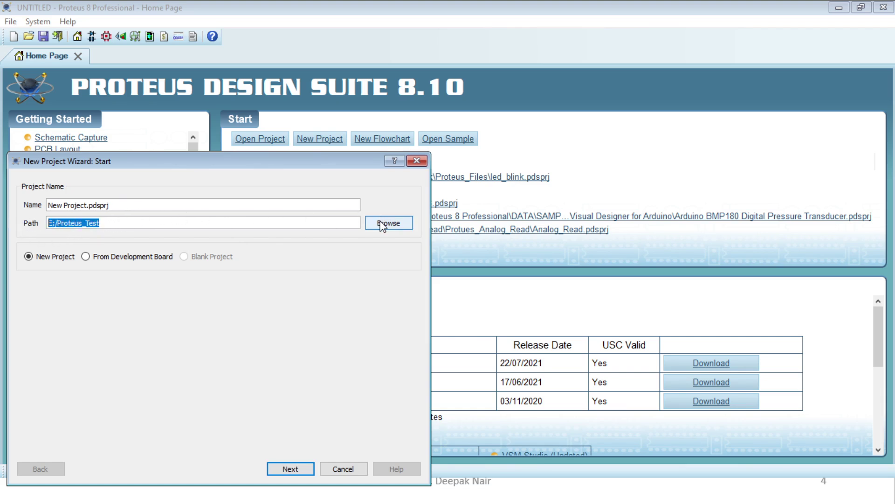
left_click(105, 224)
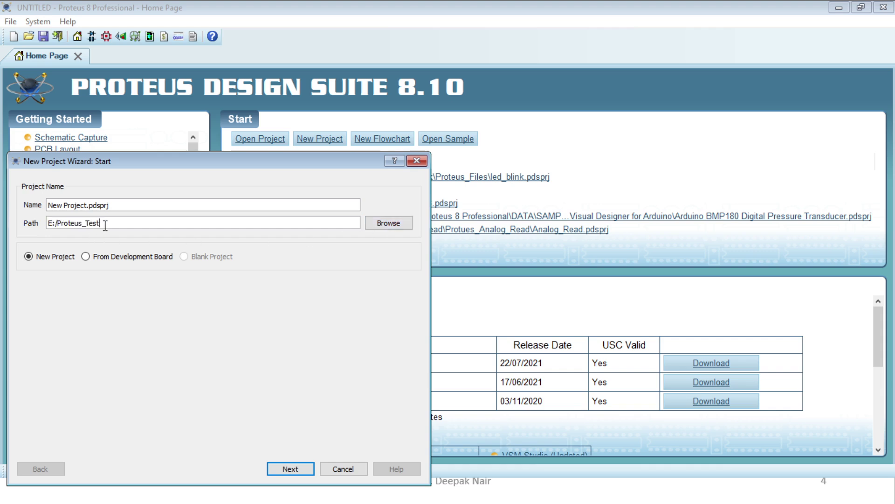
left_click_drag(49, 226, 111, 227)
left_click(116, 220)
left_click_drag(49, 205, 127, 206)
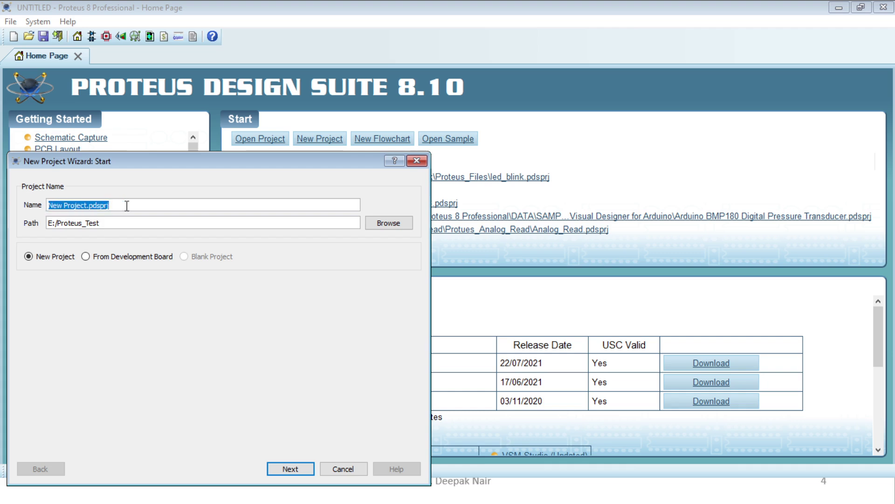
type("LED_")
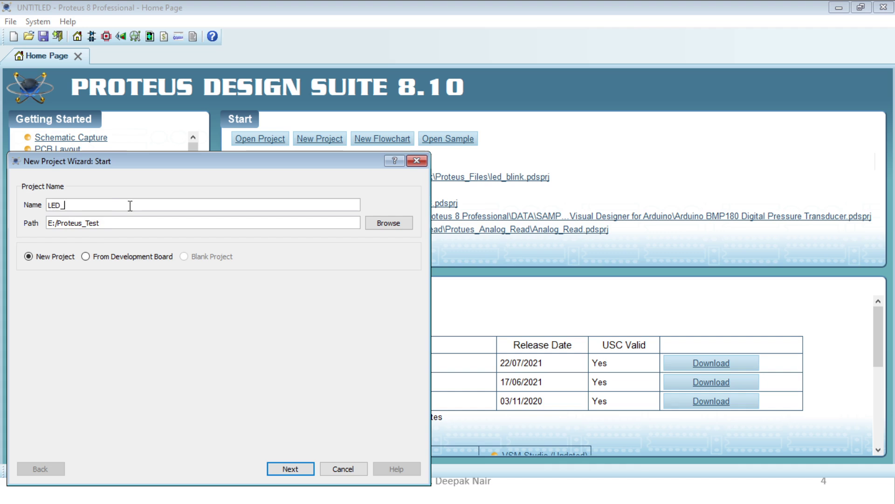
type("Blink")
left_click(293, 470)
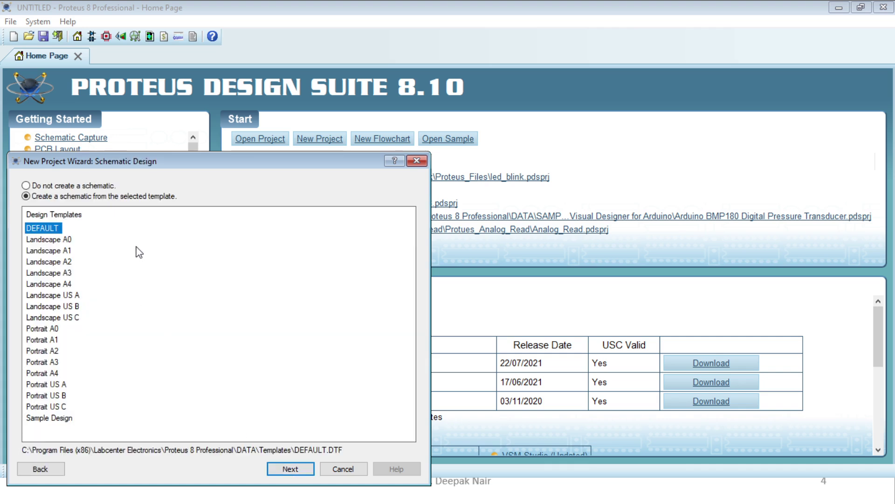
- Choose to create a schematic from the DEFAULT design template and continue to the PCB layout settings
left_click(70, 185)
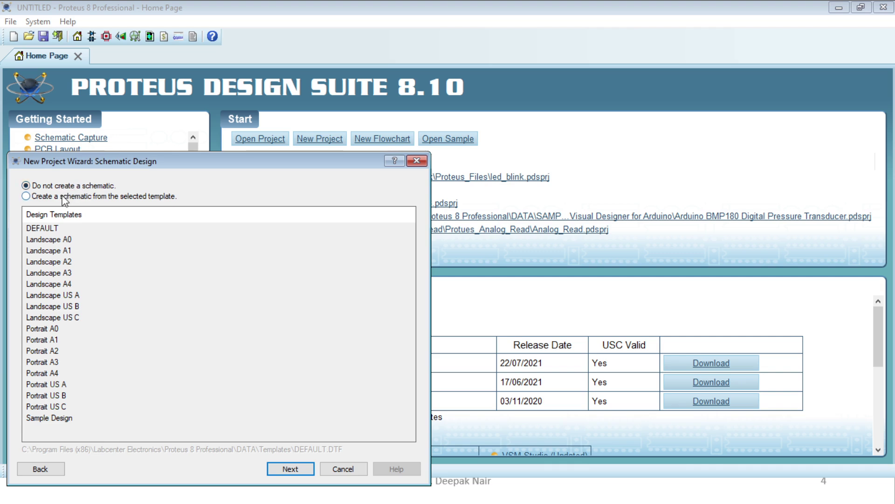
left_click(63, 196)
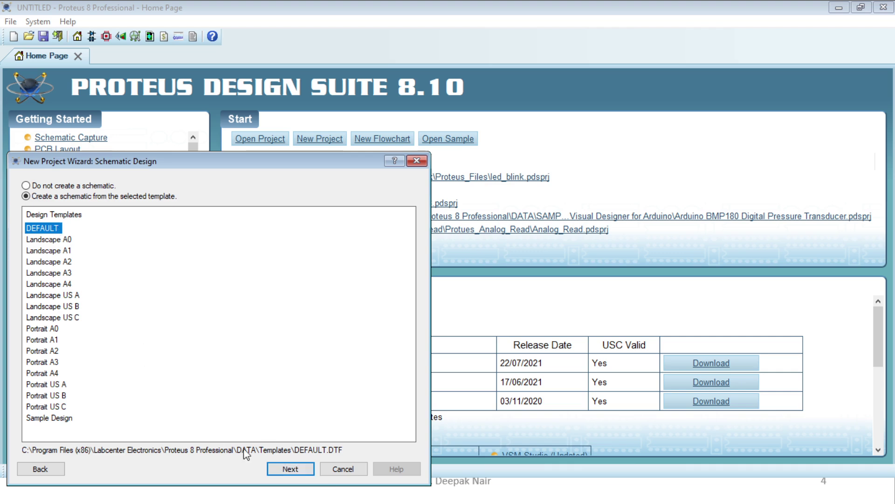
left_click(285, 472)
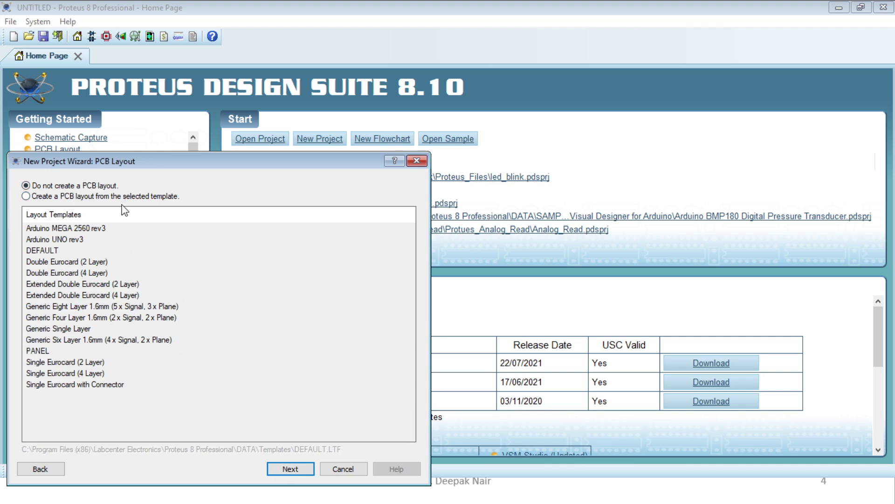
- Choose not to create a PCB layout for the project and continue to the firmware settings
left_click(55, 200)
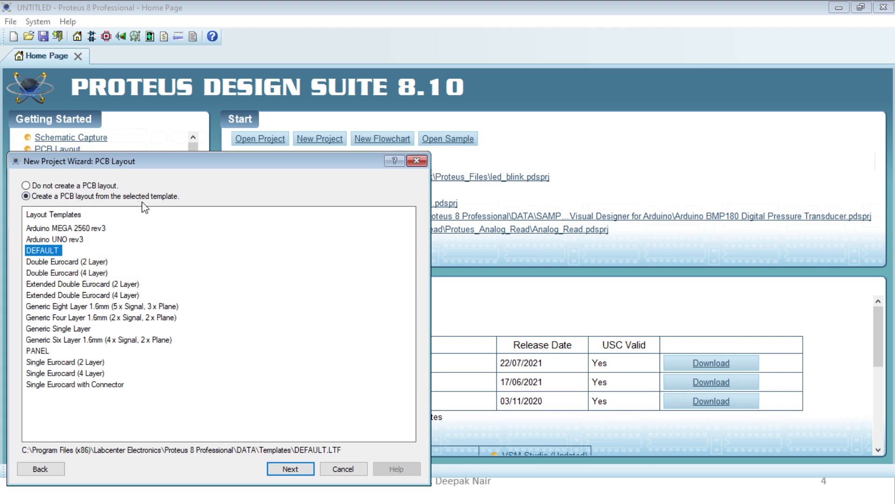
left_click(51, 186)
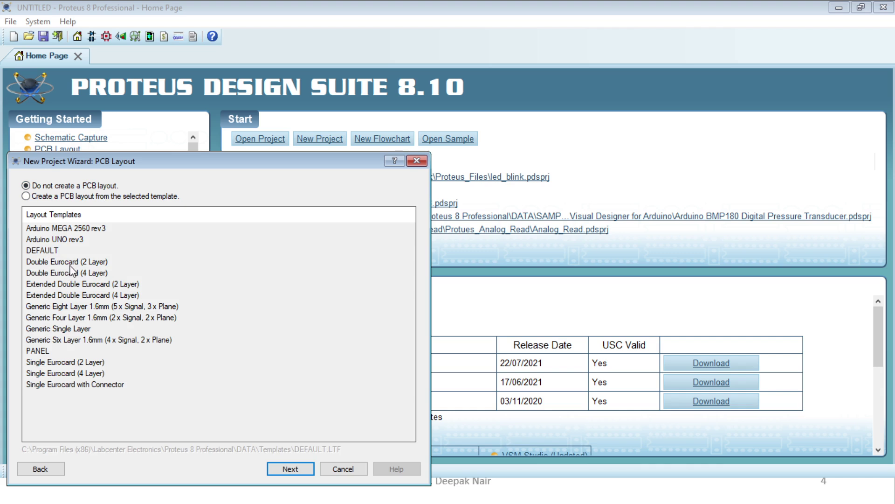
left_click(301, 468)
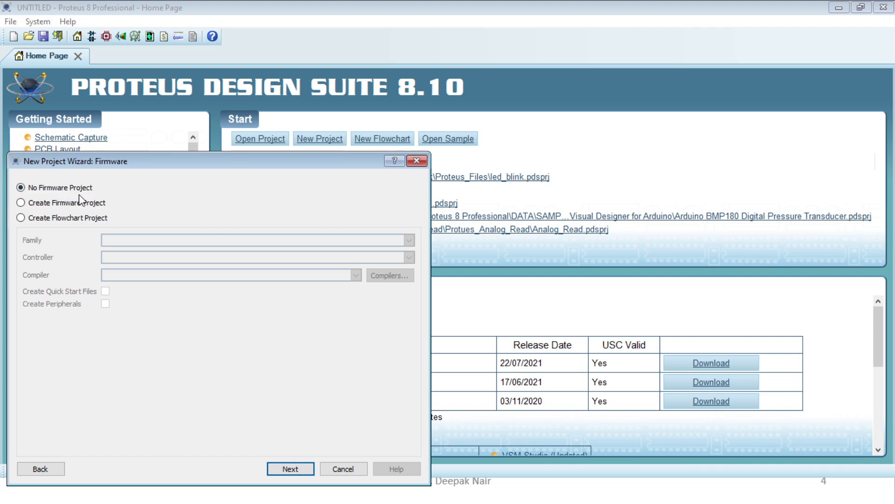
- Set up a firmware project with the ARDUINO family and the Arduino Uno controller
left_click(48, 203)
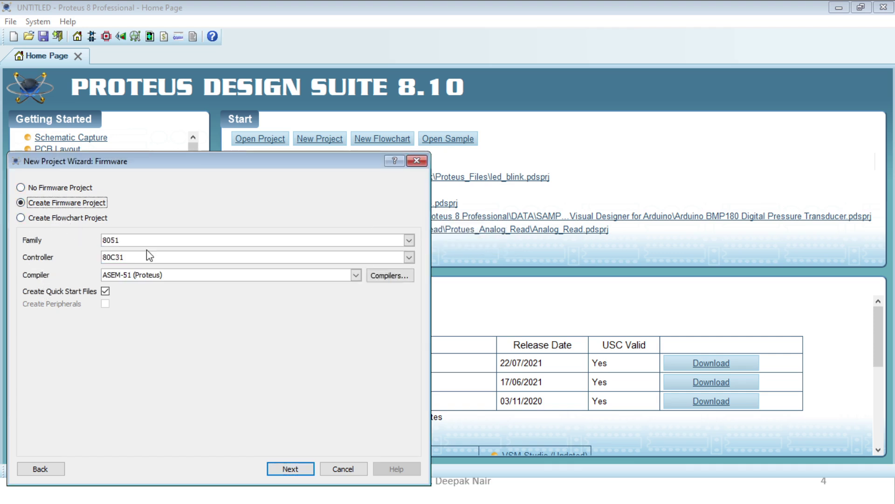
left_click(409, 240)
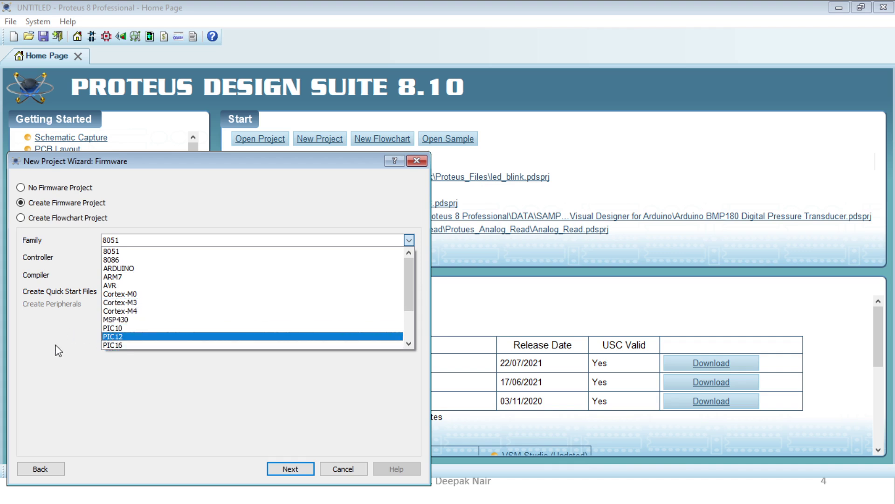
left_click(112, 268)
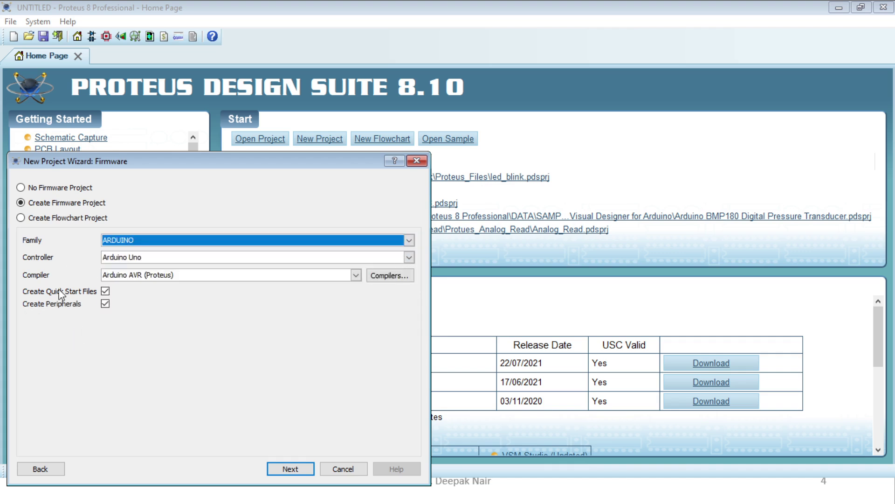
left_click(409, 257)
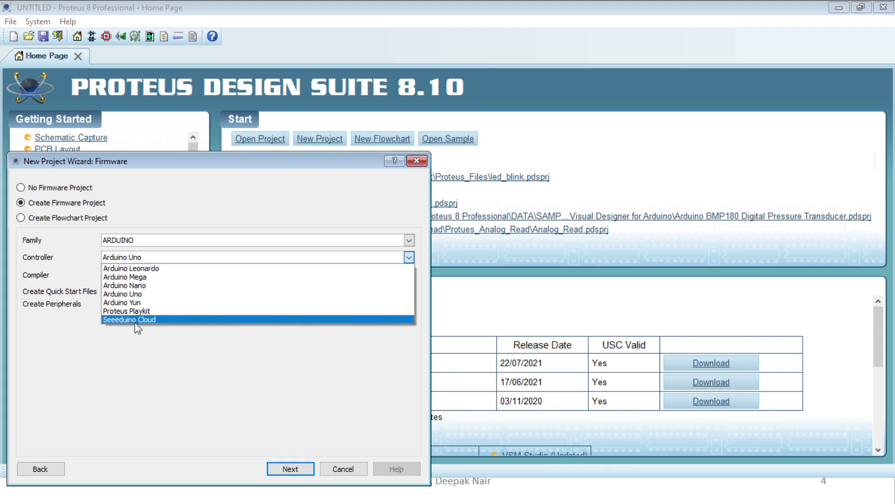
left_click(129, 294)
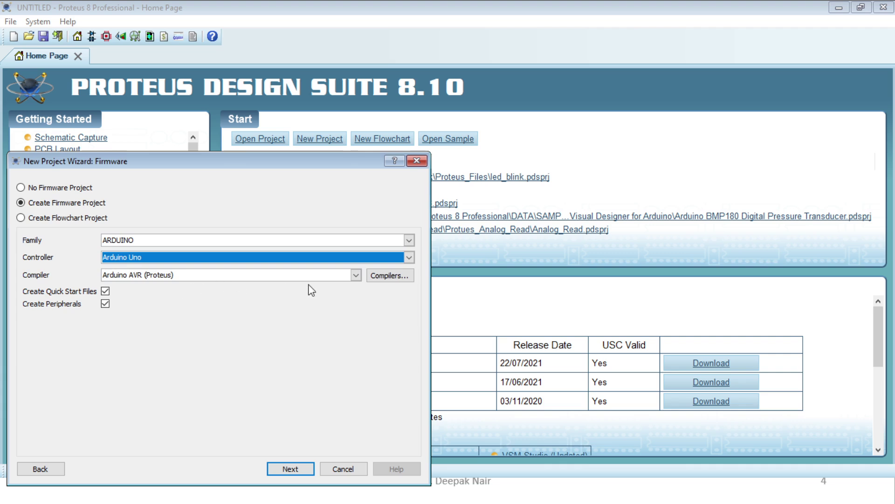
- Review the controller and compiler choices for the ARDUINO family, keeping Arduino Uno and Arduino AVR (Proteus) selected
left_click(306, 257)
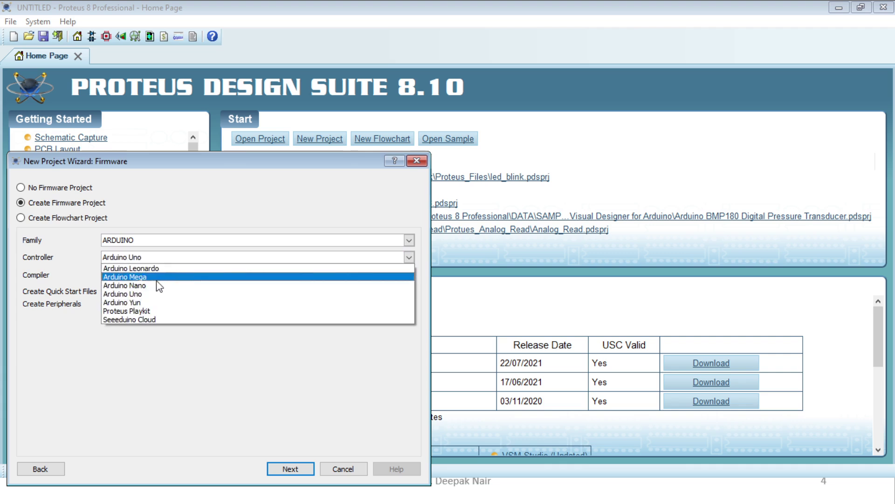
left_click(171, 365)
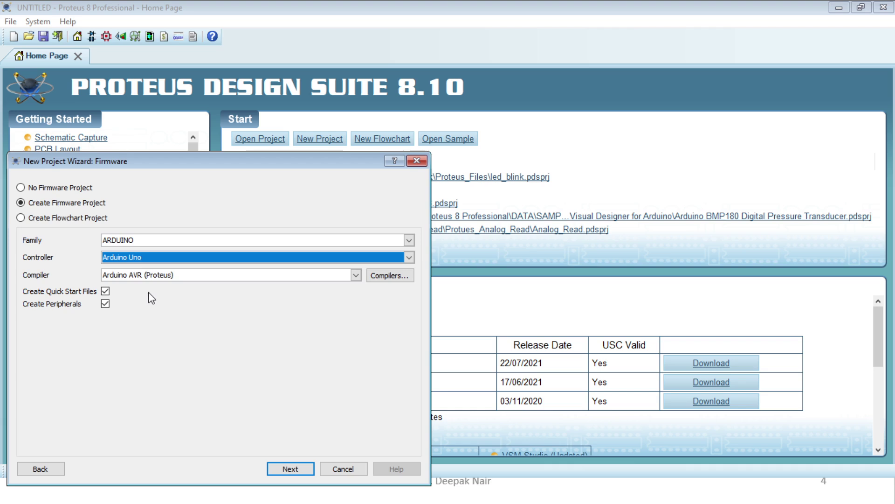
left_click(146, 259)
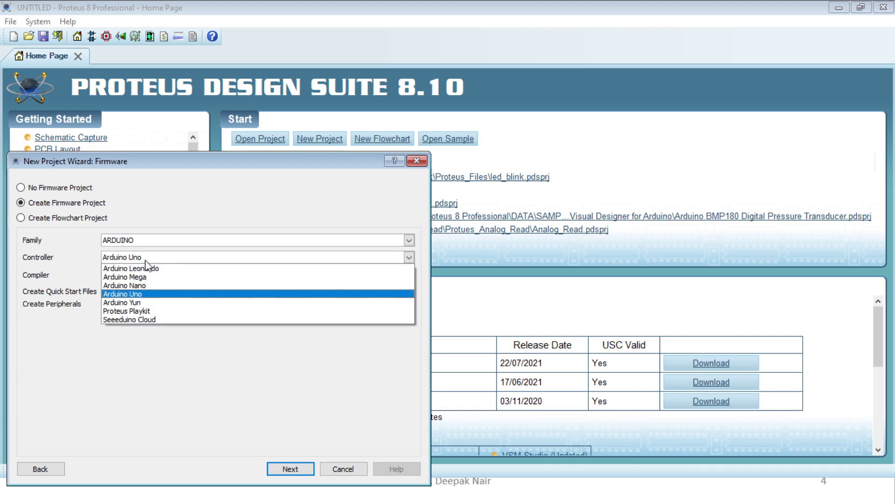
left_click(162, 293)
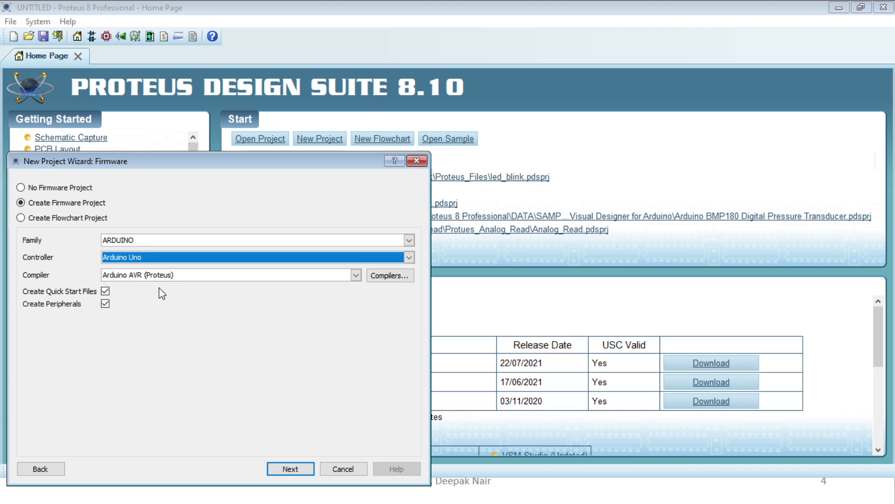
left_click(155, 260)
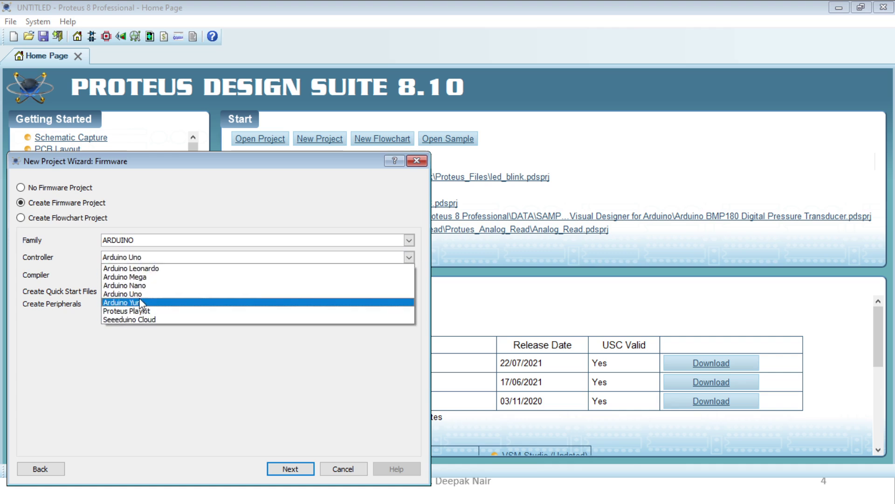
left_click(122, 305)
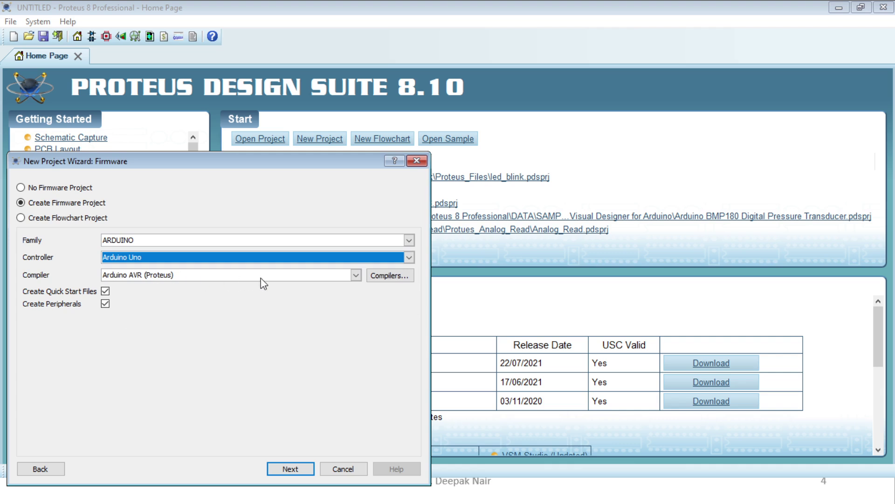
left_click(221, 277)
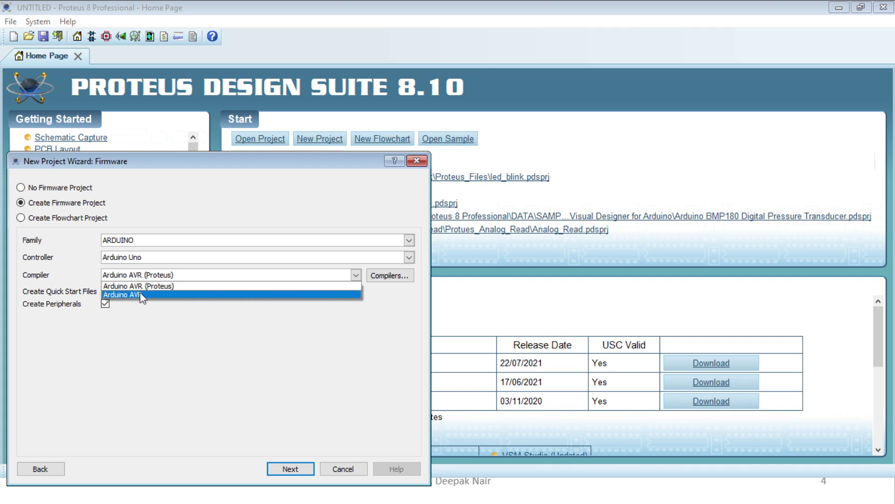
left_click(161, 356)
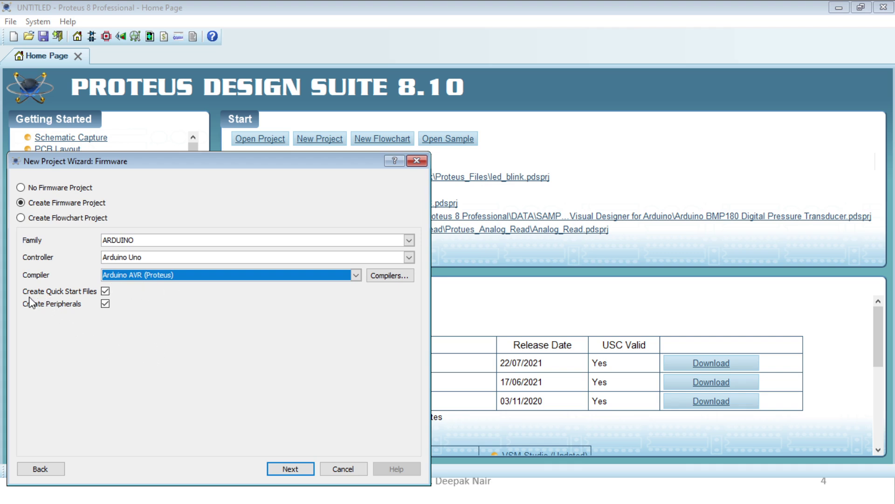
- Toggle the Create Quick Start Files and Create Peripherals options off and back on
left_click(105, 303)
left_click(105, 304)
left_click(146, 306)
left_click(104, 290)
left_click(104, 290)
left_click(106, 302)
left_click(106, 306)
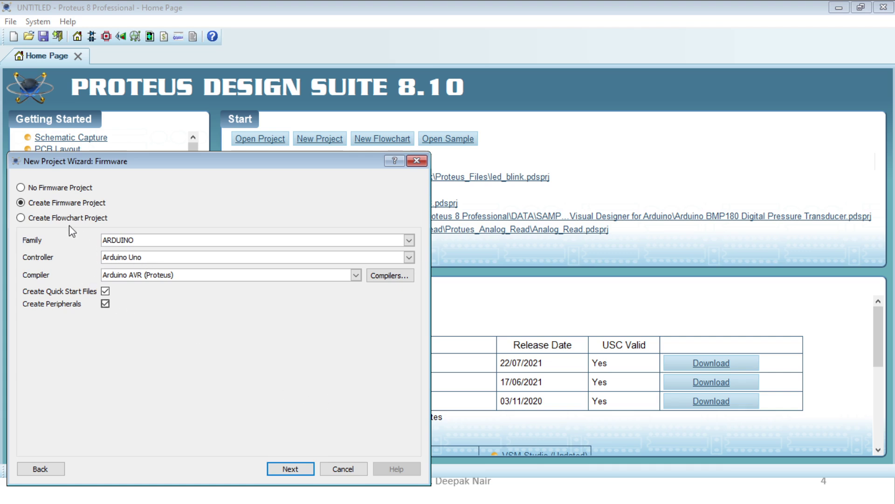
- Try the flowchart project option with the ARDUINO family and the Arduino Uno controller
left_click(37, 219)
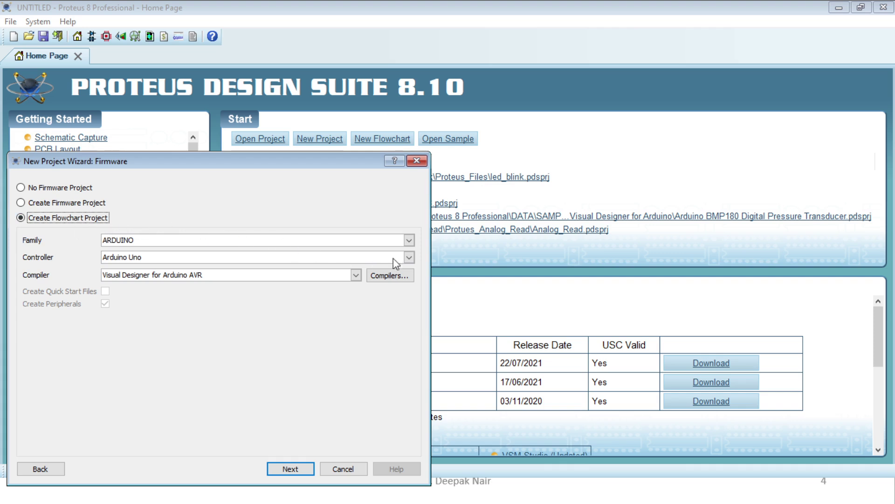
left_click(409, 240)
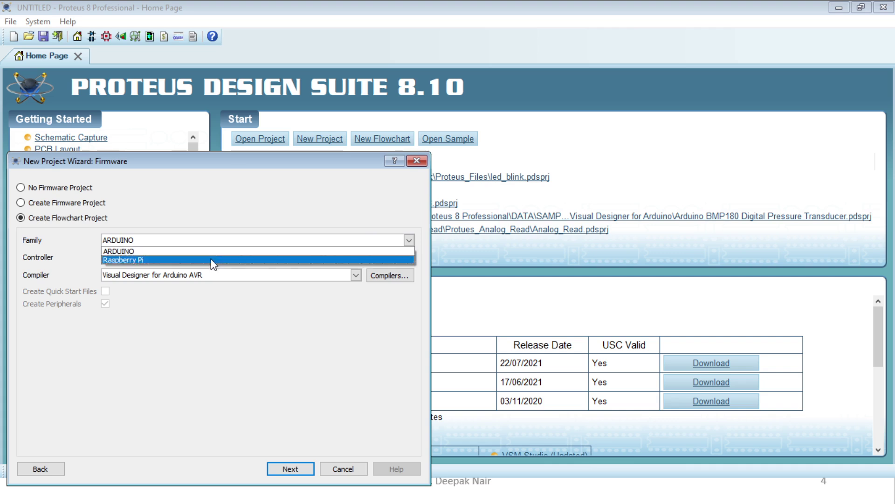
left_click(214, 366)
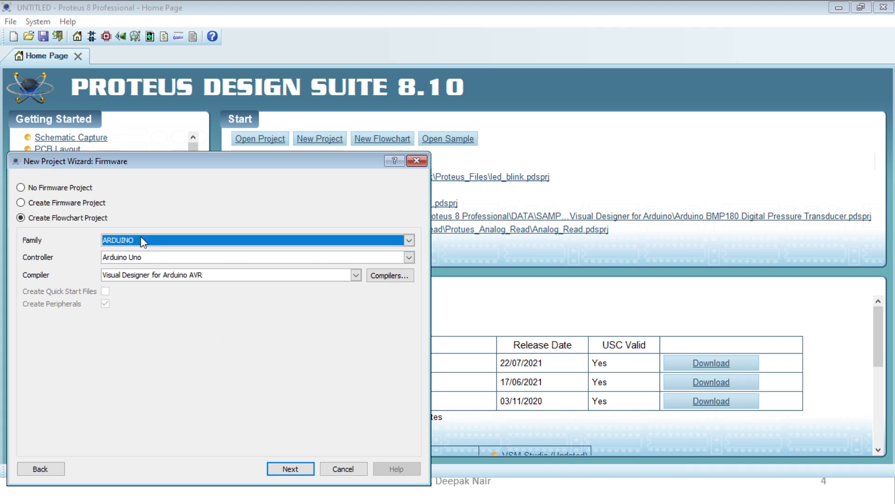
left_click(279, 259)
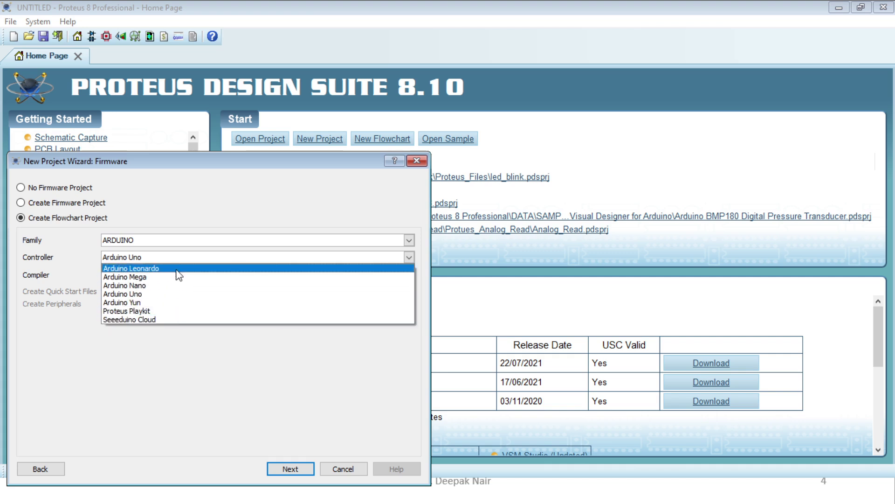
left_click(171, 294)
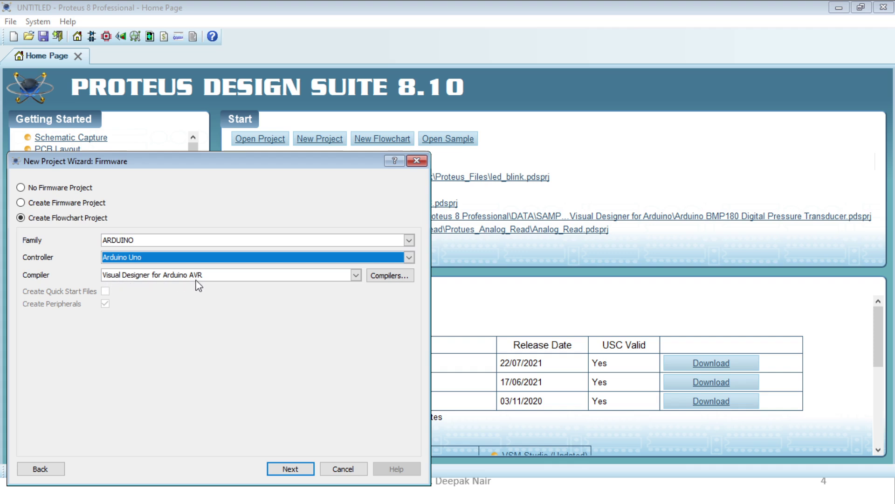
- Choose a firmware project with the ARDUINO family and Arduino Uno controller, and finish creating the LED_Blink project
left_click(92, 204)
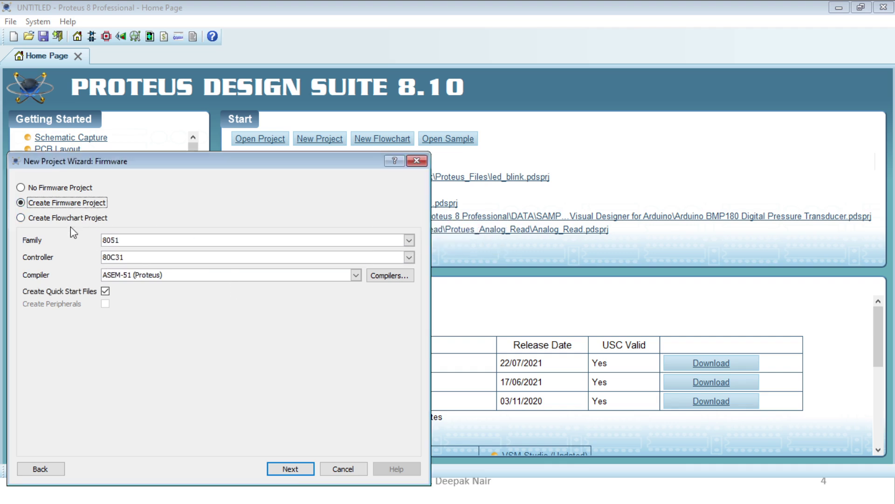
left_click(164, 246)
left_click(149, 251)
left_click(196, 258)
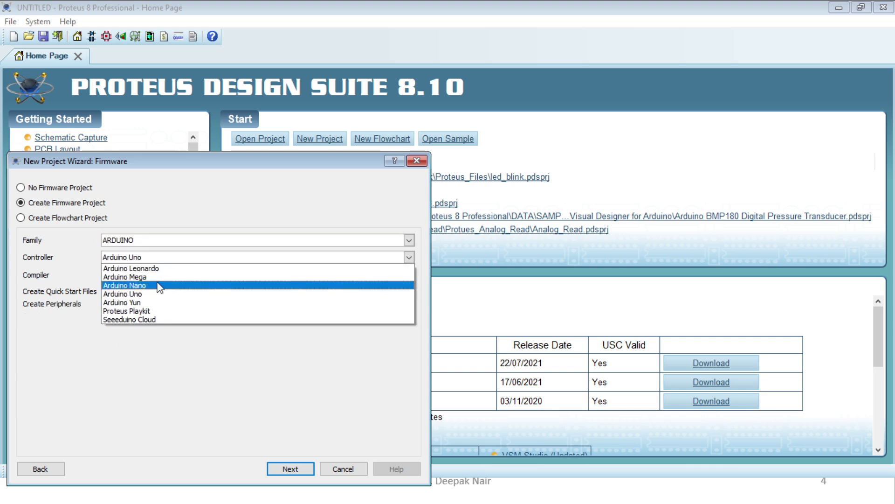
left_click(151, 292)
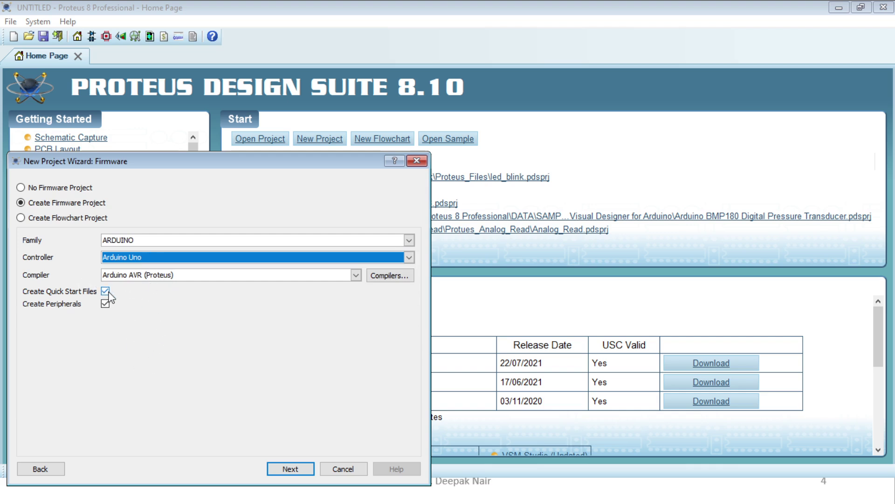
left_click(290, 469)
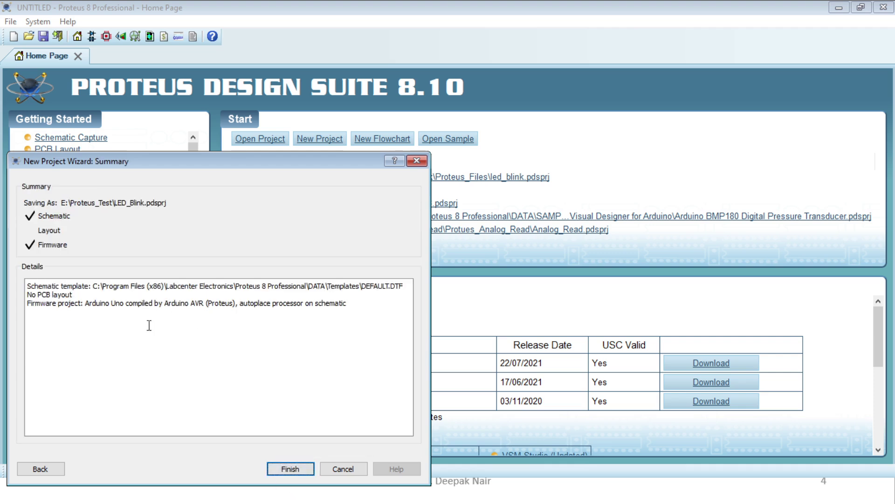
left_click(291, 470)
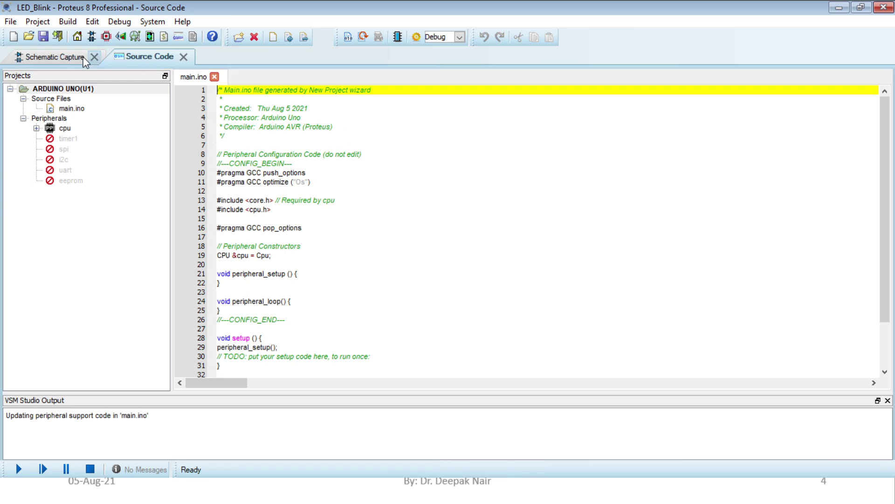
- Show the project's schematic and fit the whole Arduino Uno circuit block in the view
left_click(55, 57)
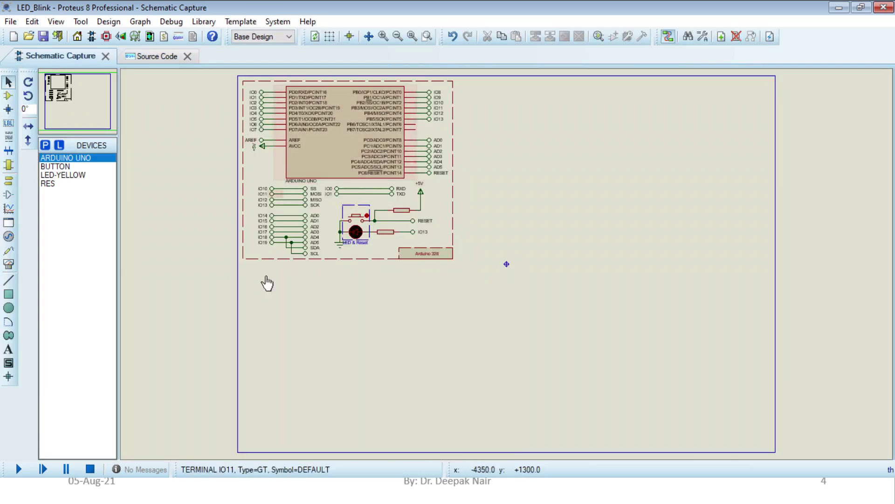
scroll(384, 104, "up", 1)
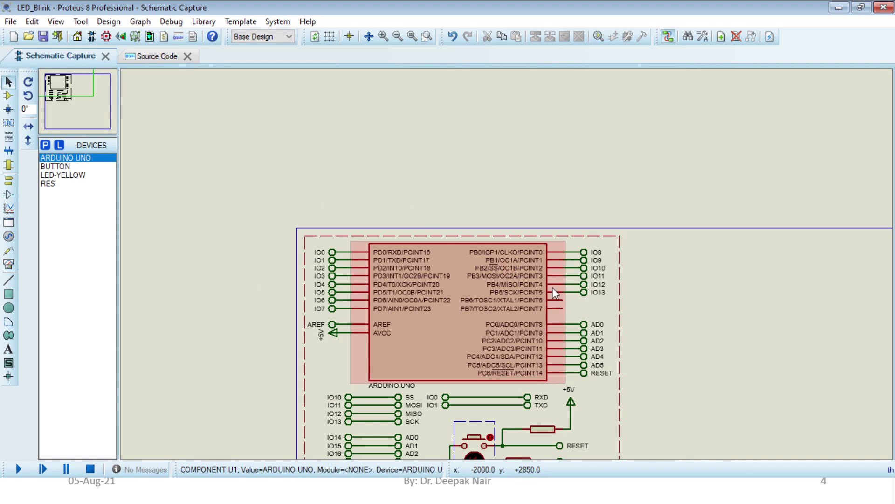
scroll(552, 297, "down", 1)
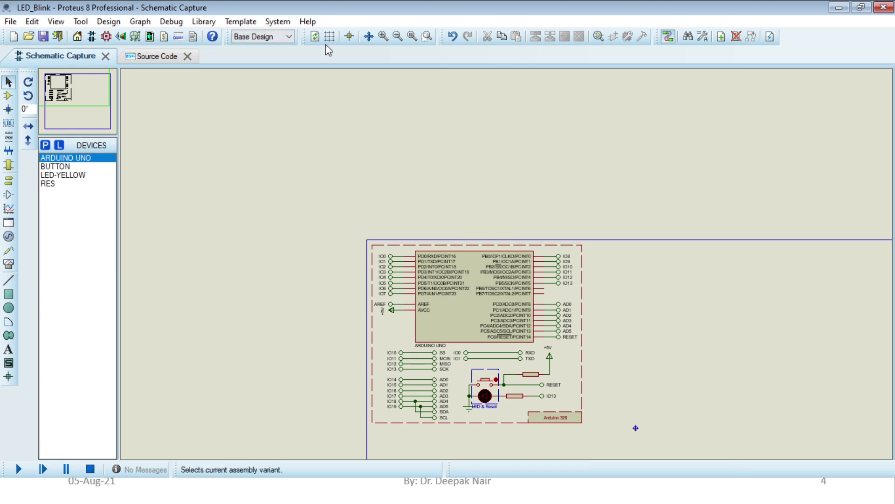
left_click(427, 36)
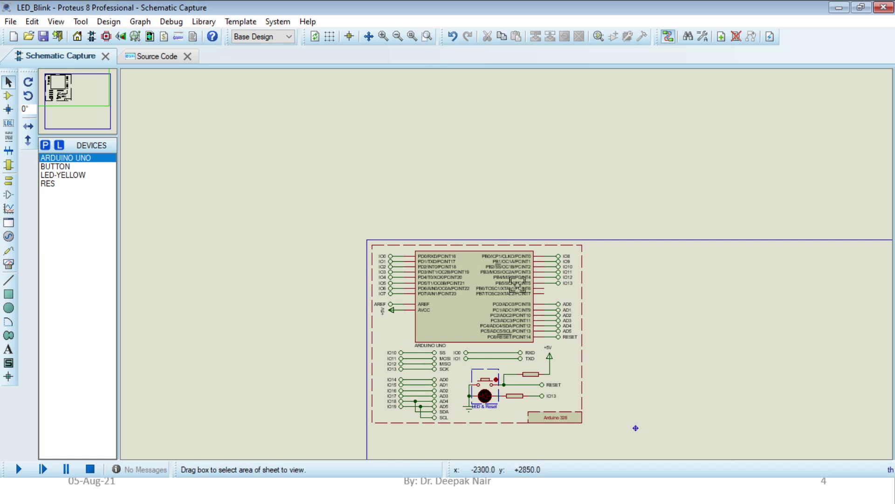
left_click_drag(597, 434, 355, 228)
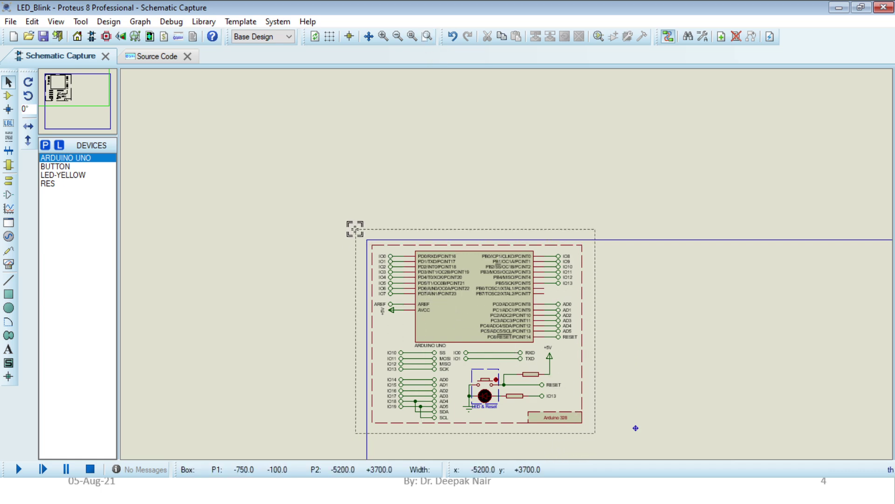
left_click_drag(355, 229, 356, 229)
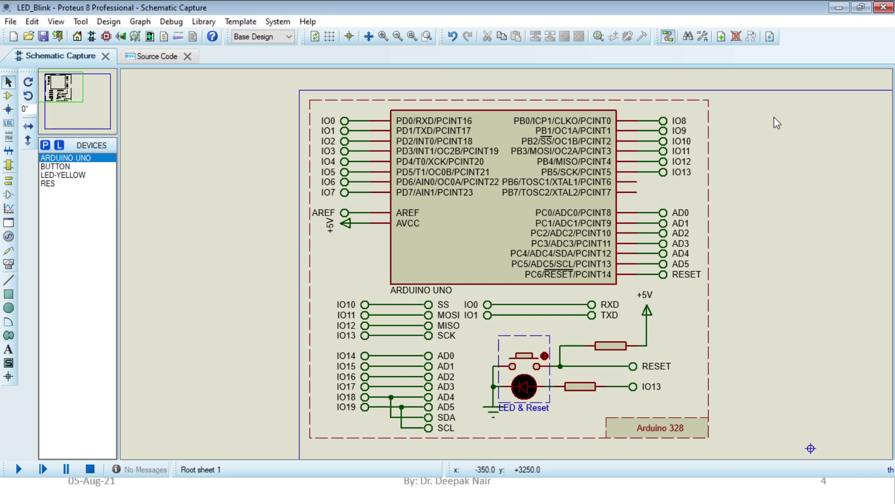
key("alt+Tab")
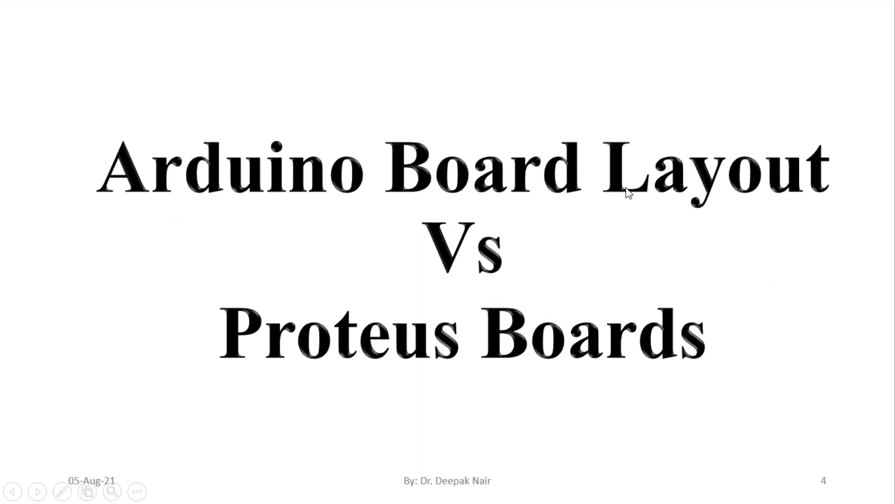
left_click(629, 192)
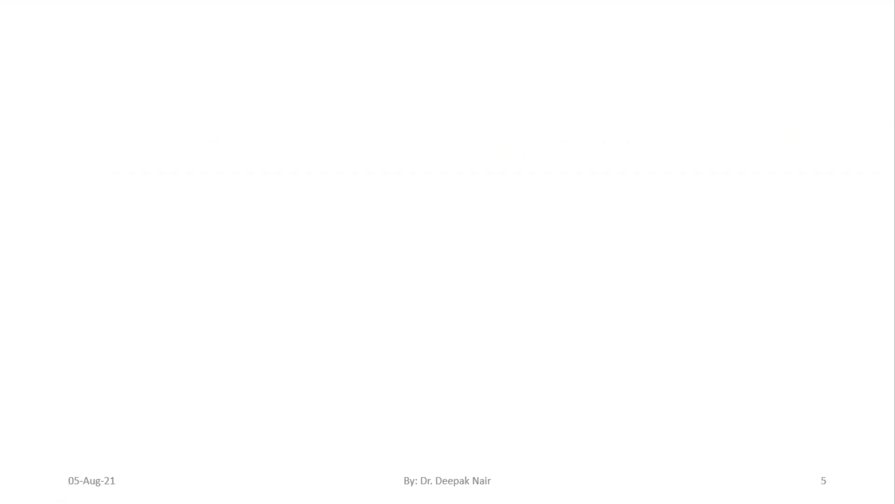
key("space")
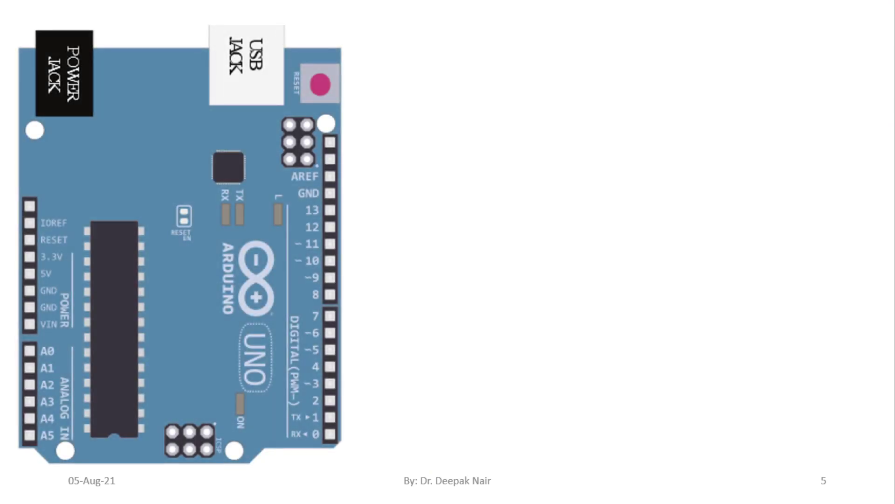
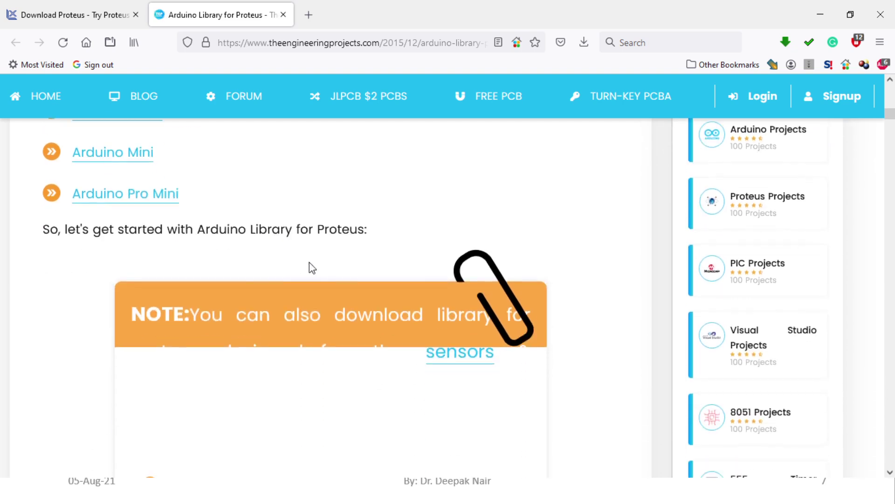
- Look over the Arduino Library for Proteus web page up to its header and minimize the browser
scroll(468, 291, "up", 5)
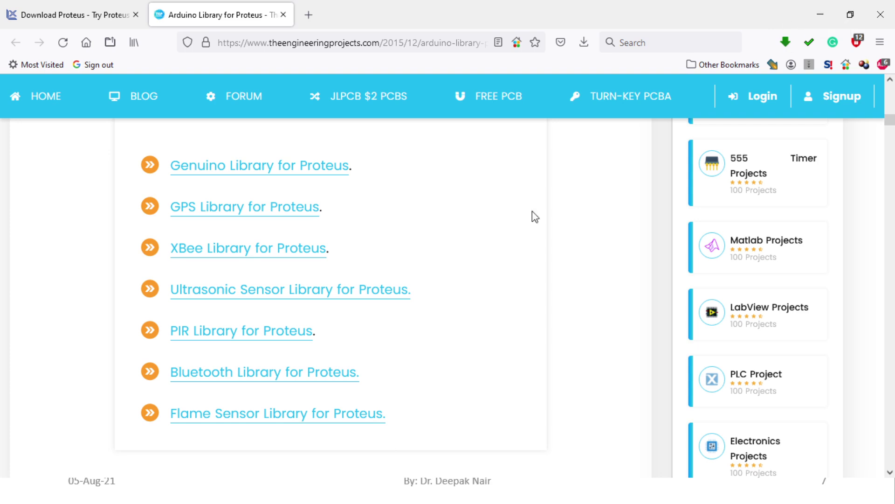
scroll(420, 320, "up", 15)
scroll(416, 306, "up", 10)
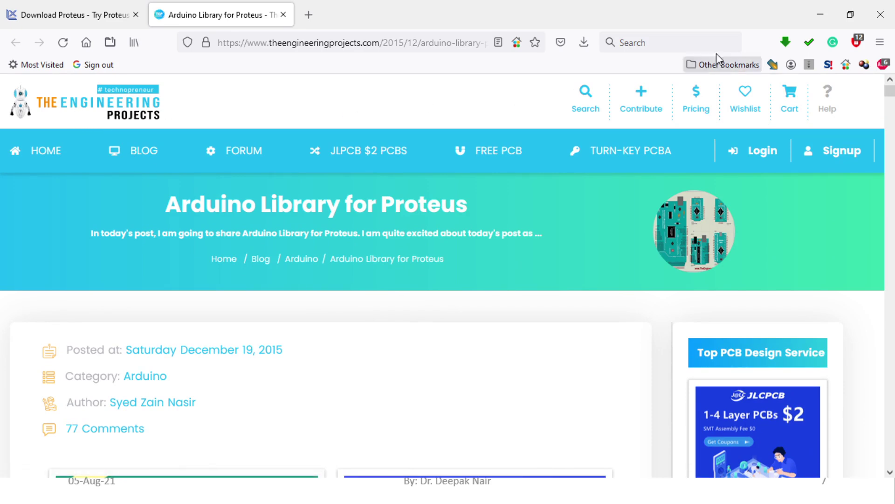
left_click(820, 14)
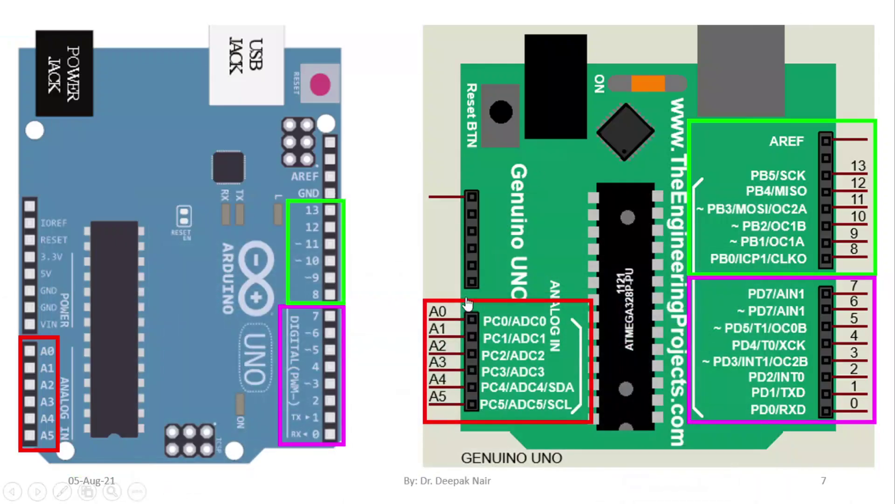
- Switch back to the LED_Blink project in Proteus and show its main.ino source code
left_click(376, 421)
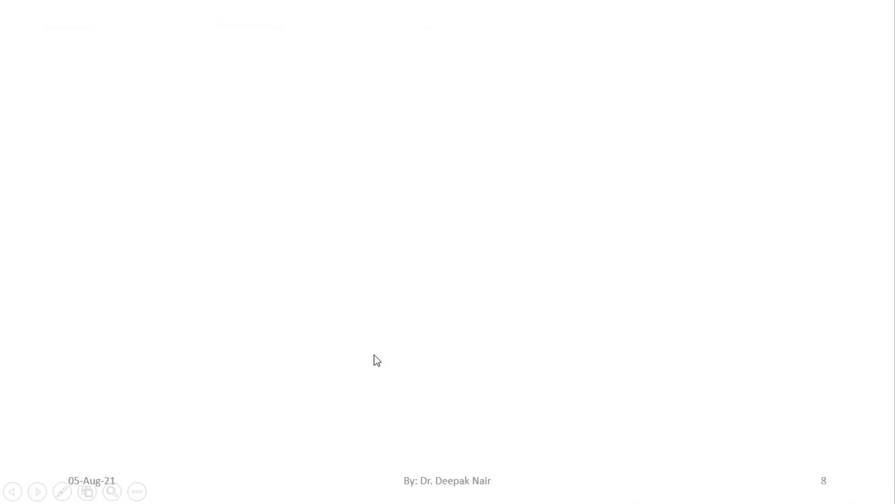
key("alt+Tab")
key("alt+Tab")
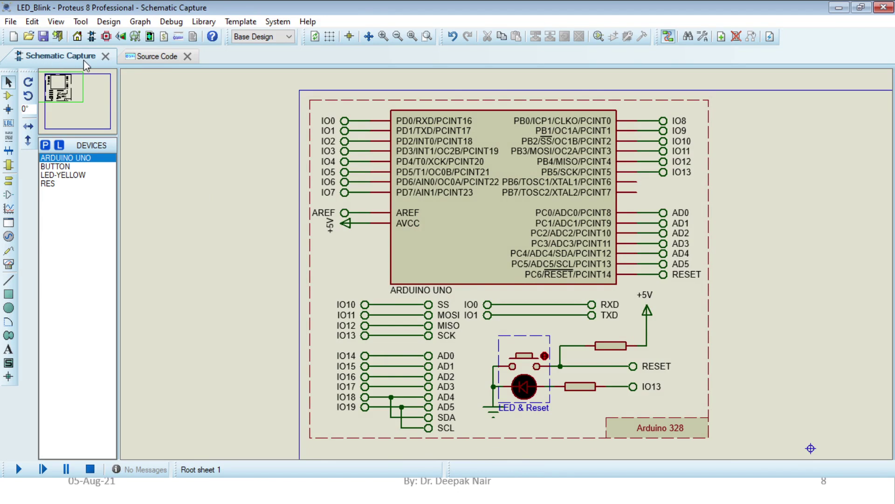
left_click(155, 56)
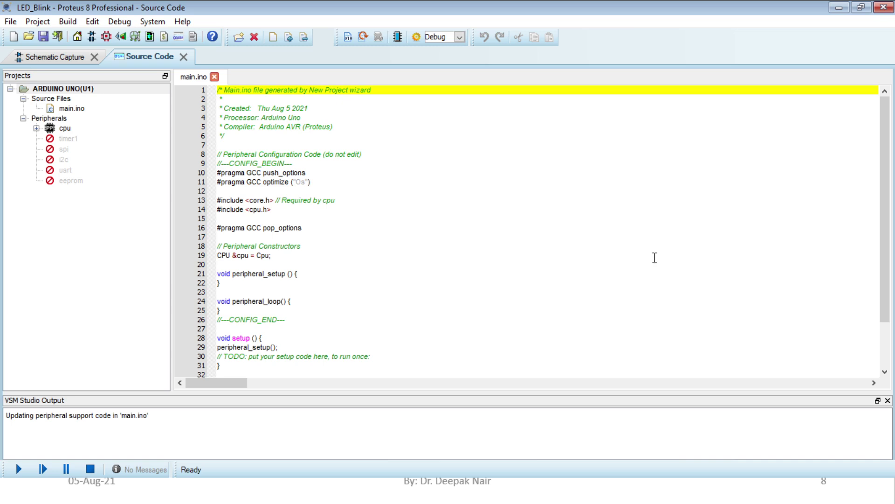
- Close the LED_Blink project window and discard the unsaved changes to main.ino
type("F")
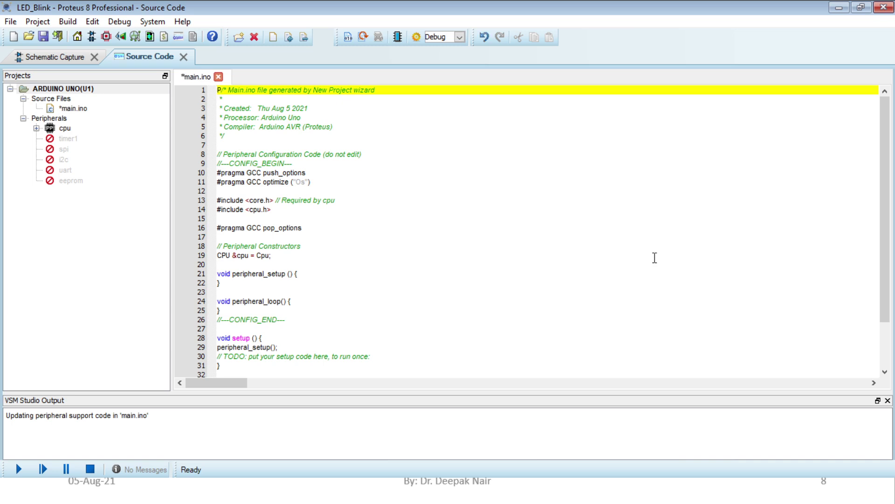
left_click(884, 7)
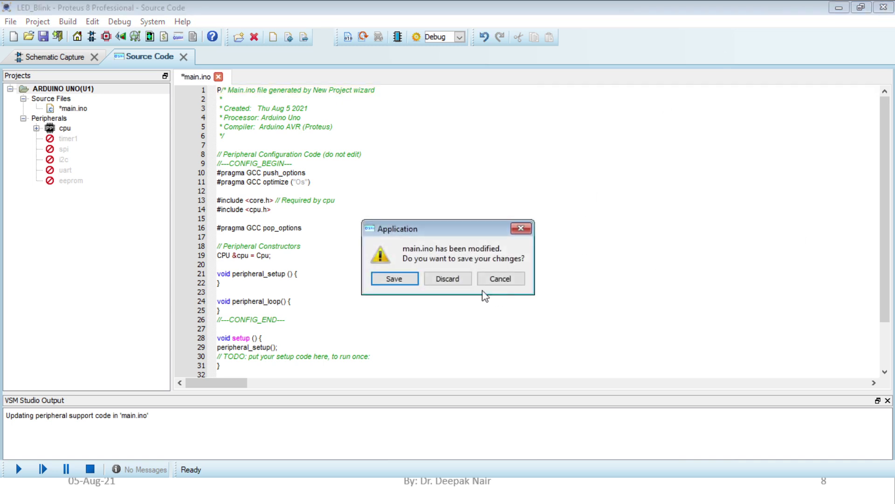
left_click(448, 279)
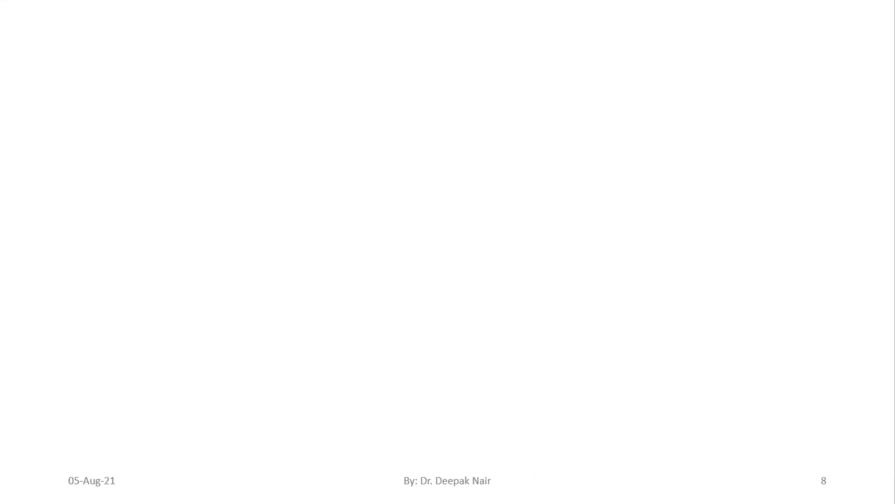
key("alt+Tab")
key("alt+Tab")
key("alt+Tab")
key("alt+Tab")
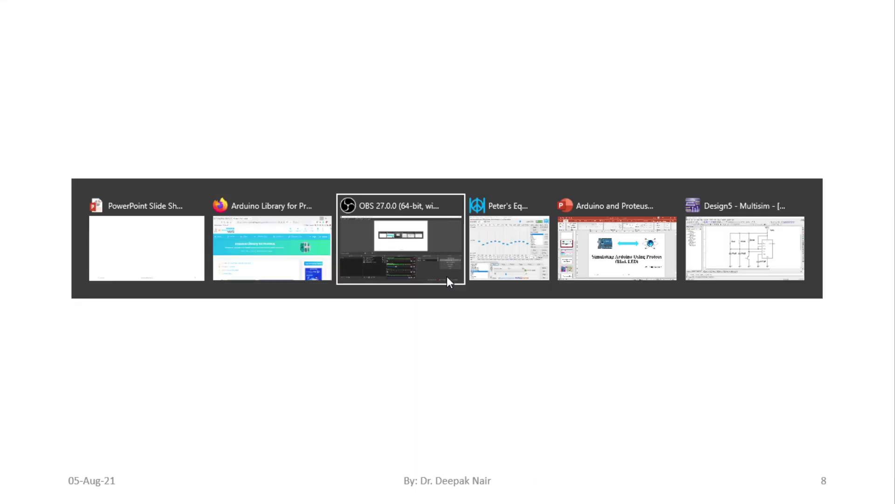
key("alt+Tab")
key("alt+Tab")
key("alt+Tab")
key("alt+Tab")
key("alt+Tab")
key("alt+Tab")
key("alt+Tab")
key("alt+Tab")
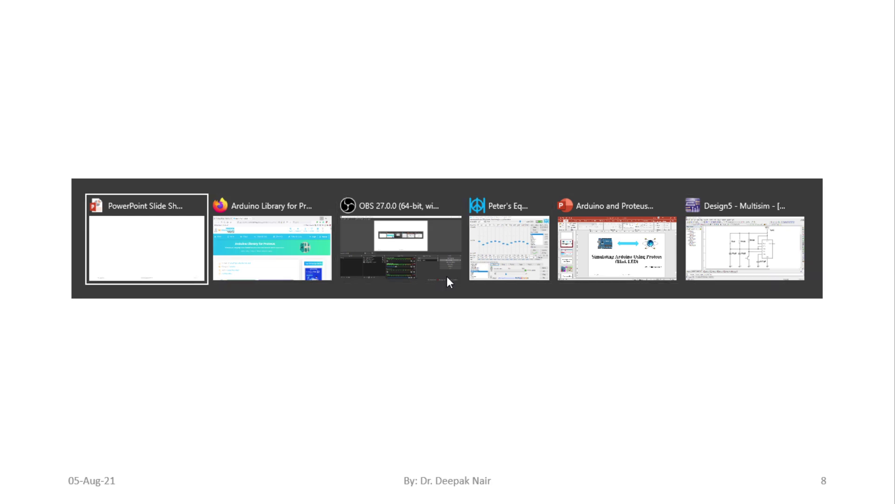
key("Left")
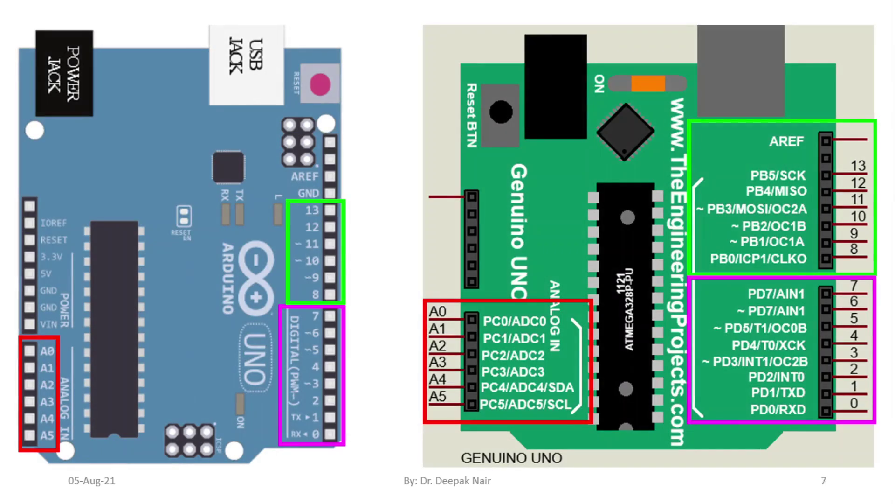
key("Left")
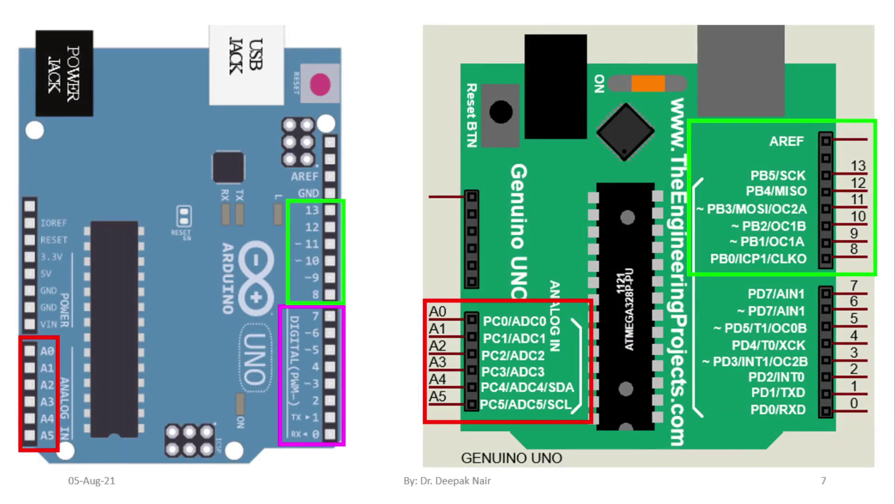
- Search the computer for "pds" and open the recent led_blink.pdsprj project in Proteus
key("super")
type("pds")
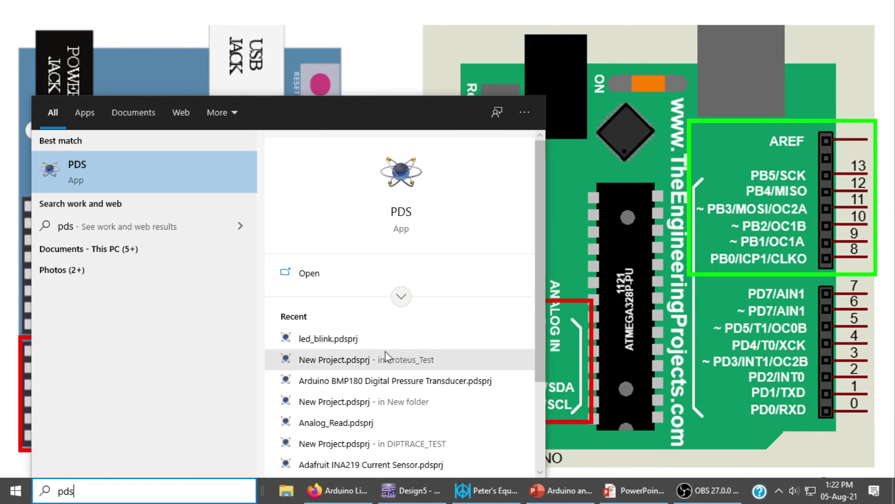
left_click(304, 337)
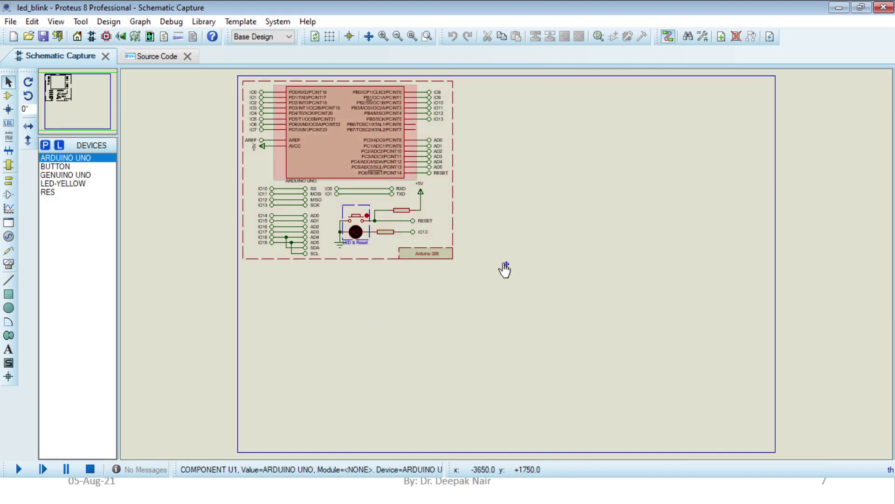
- Zoom the schematic view to the area enclosing the whole Arduino 328 circuit block
scroll(505, 270, "up", 1)
scroll(506, 270, "up", 1)
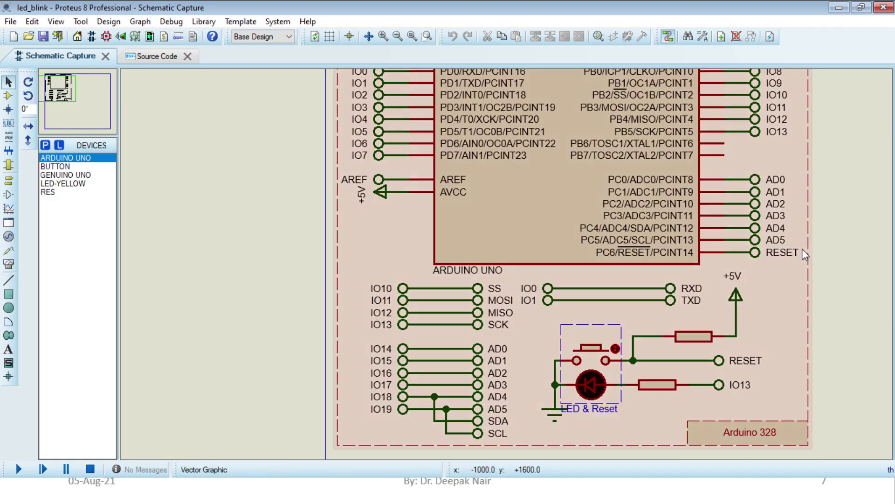
left_click(427, 36)
scroll(788, 419, "down", 1)
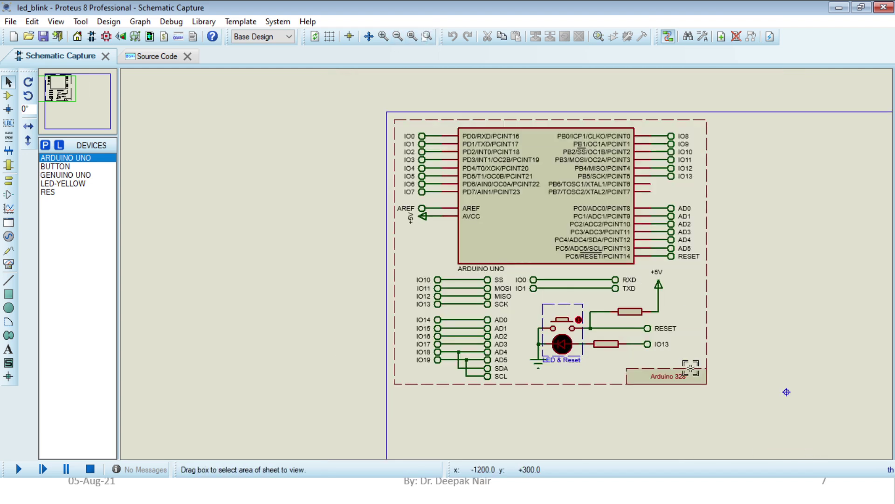
key("Escape")
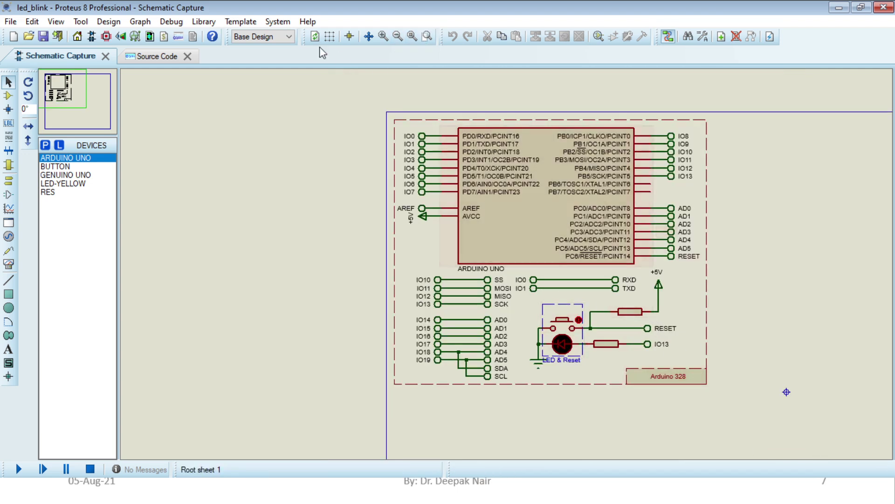
left_click(427, 36)
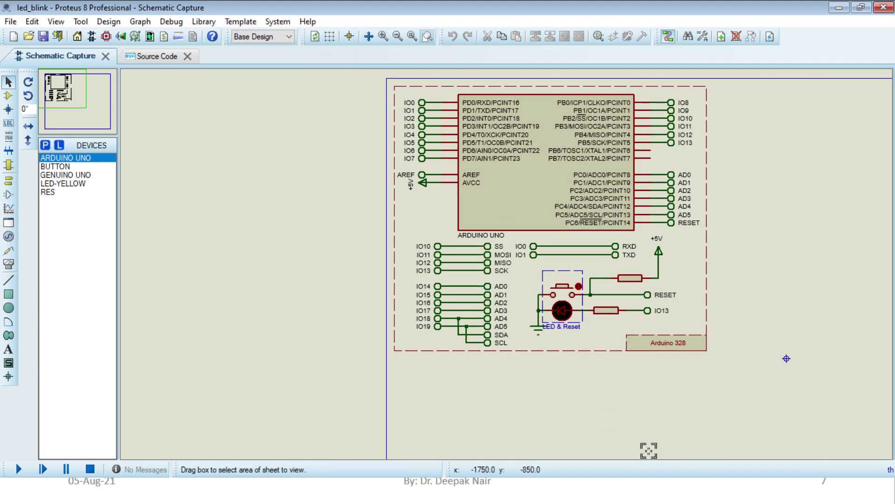
left_click_drag(722, 353, 385, 74)
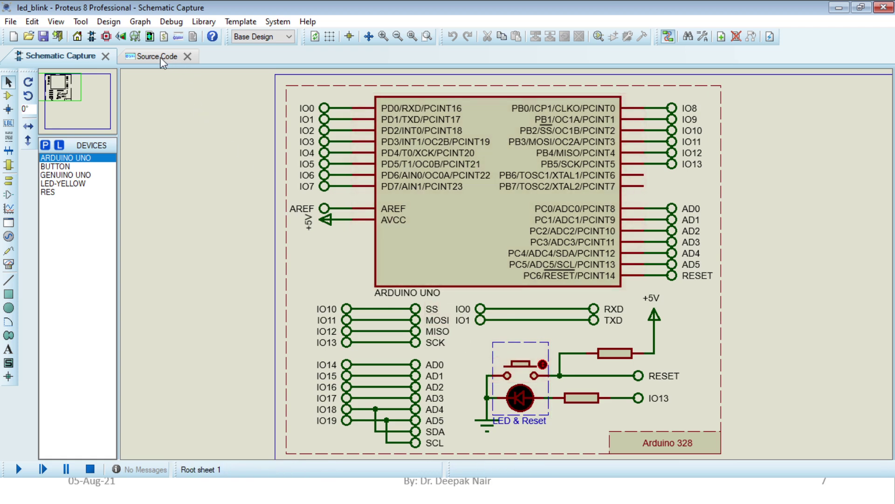
- Show the led_blink project's main.ino source code and magnify the screen around it
left_click(161, 58)
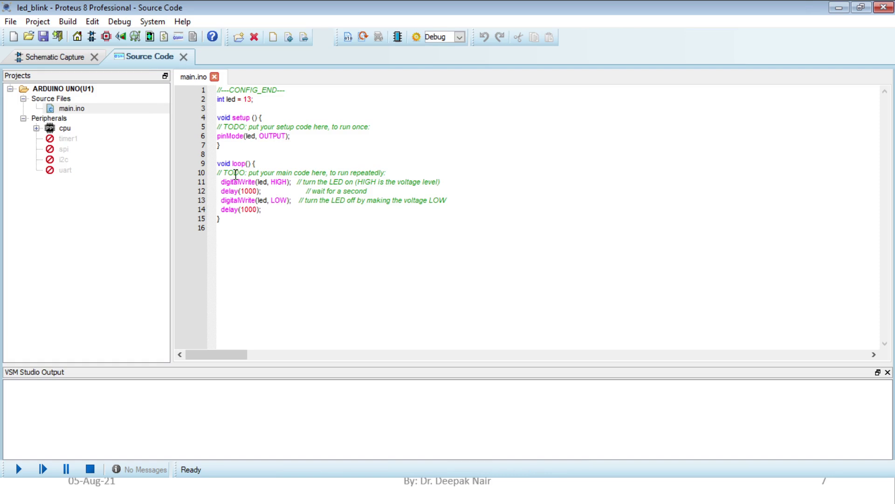
key("super+plus")
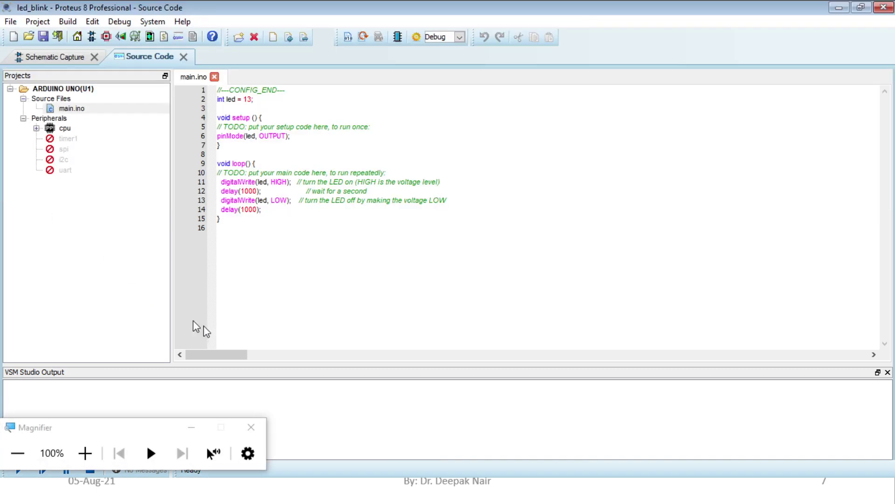
key("super+Escape")
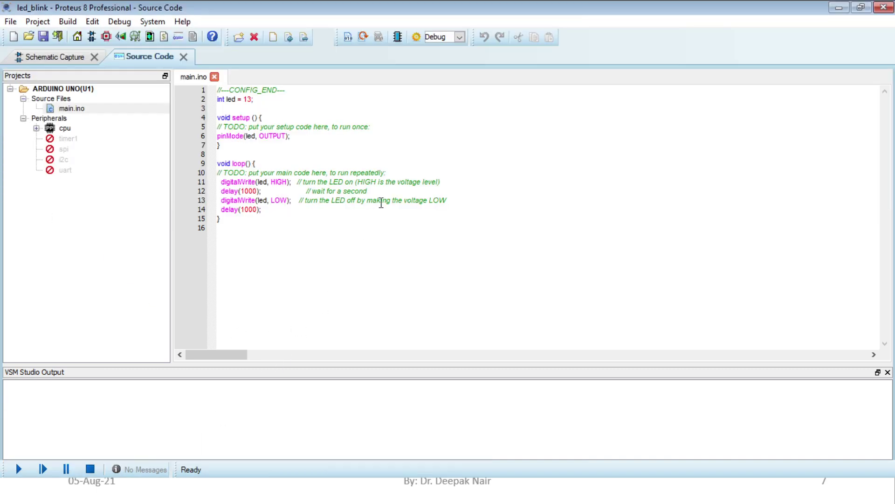
key("super+plus")
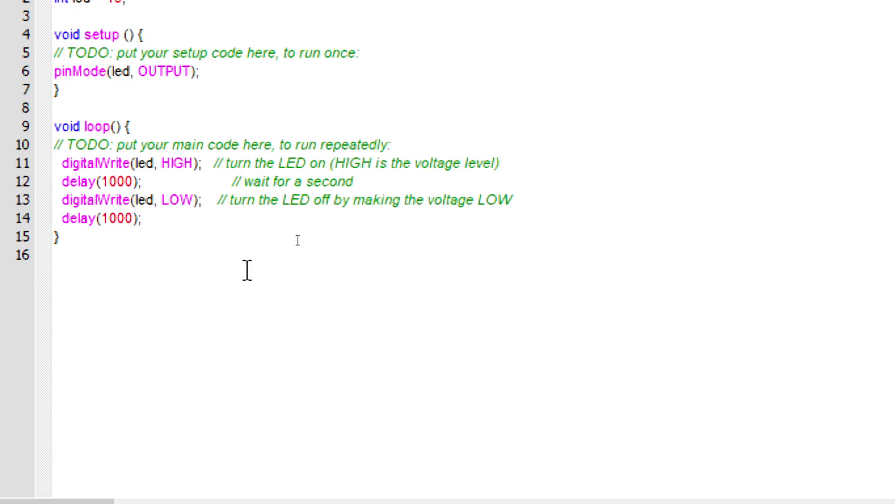
- Highlight the declaration int led = 13; in main.ino, including its pin number and variable name separately
left_click_drag(74, 124, 150, 126)
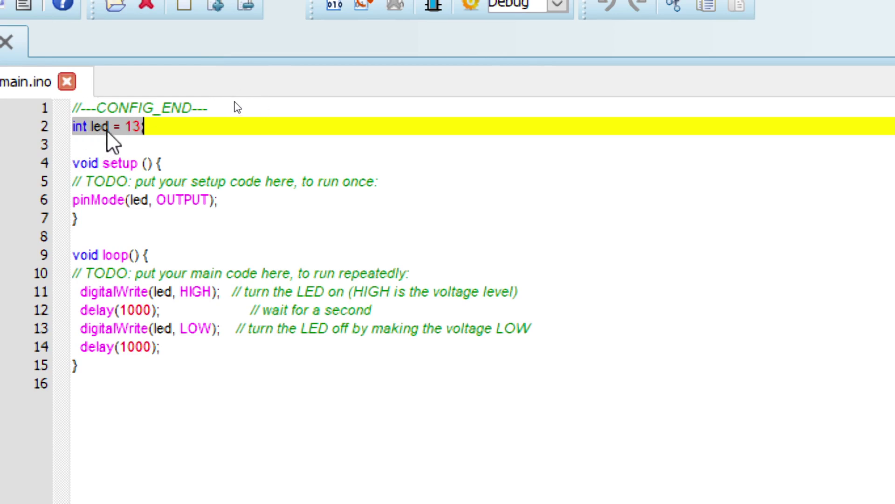
left_click(140, 126)
left_click_drag(124, 126, 143, 126)
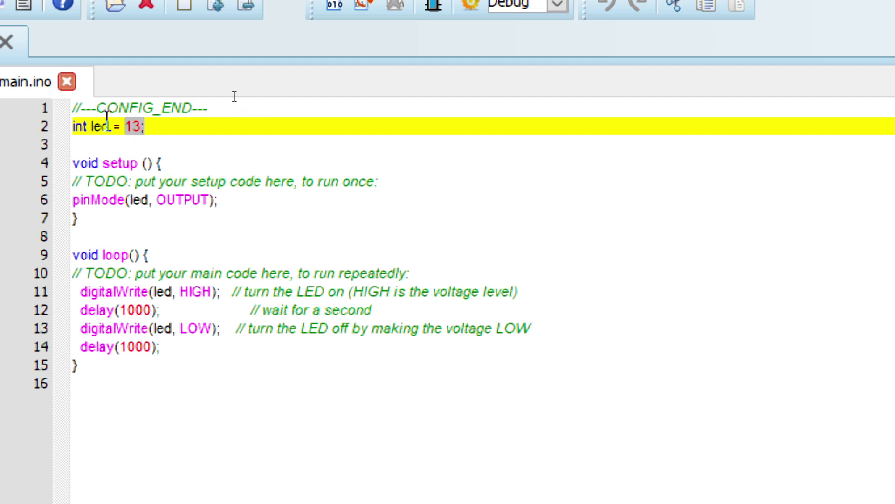
left_click_drag(112, 126, 85, 126)
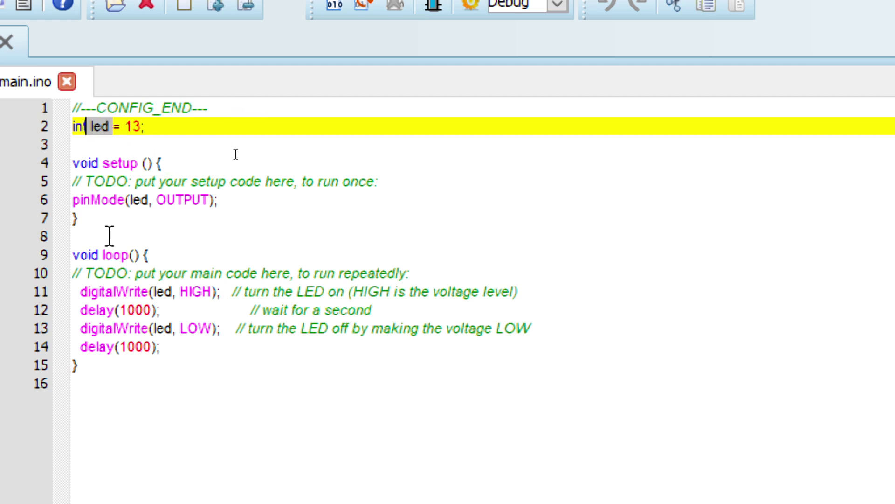
left_click(153, 125)
key("shift+Home")
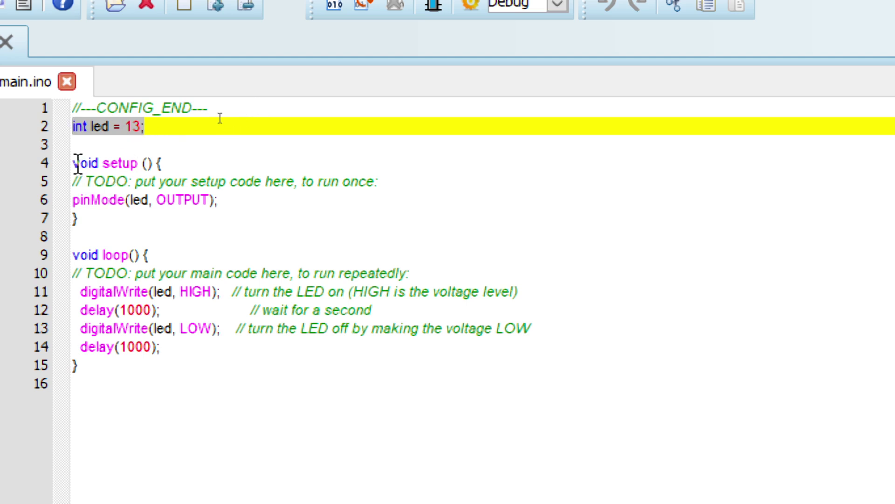
- Move the opening brace of setup() onto its own line and go down to the pinMode statement
left_click(154, 162)
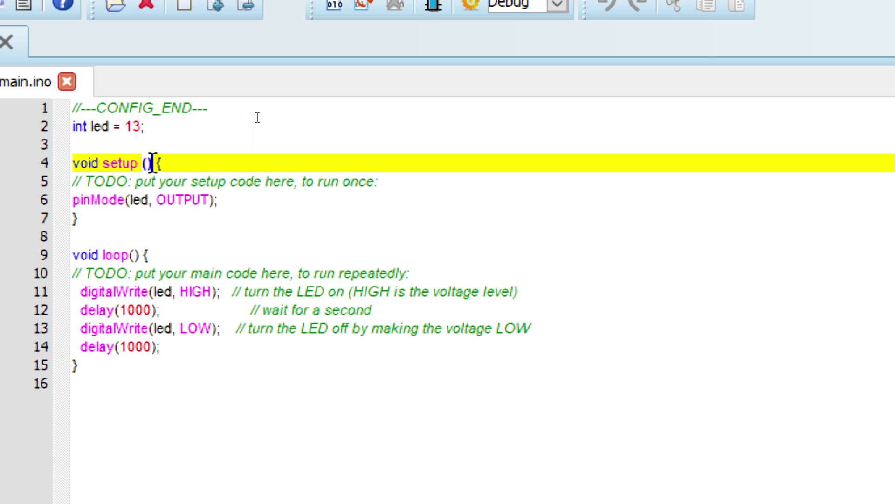
key("Return")
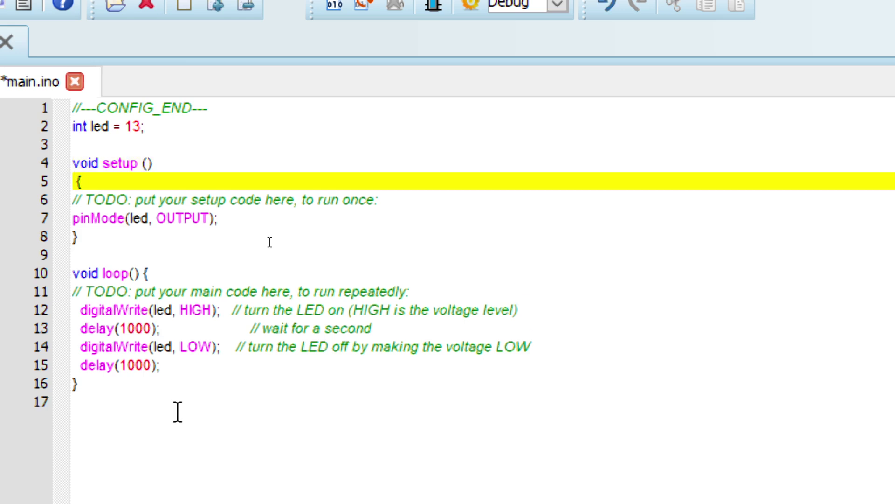
key("Down")
key("Down")
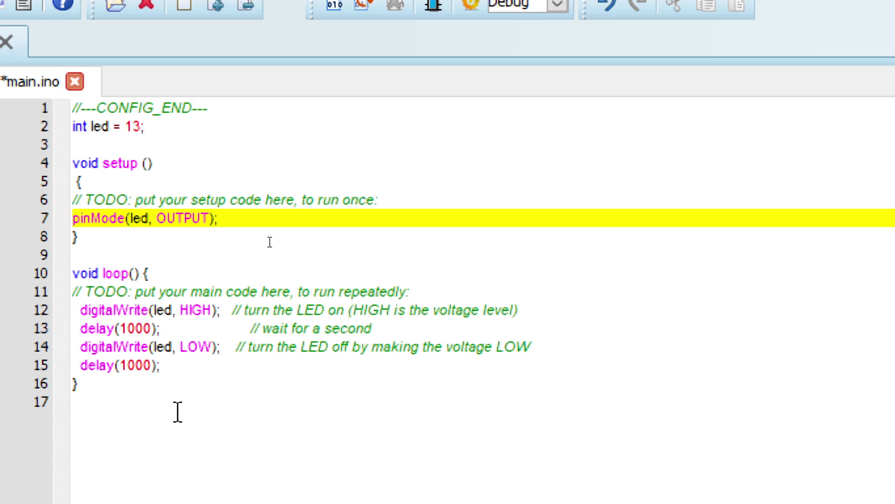
- Point out the led variable declaration, then highlight the pinMode(led, OUTPUT); statement and its OUTPUT argument
key("Right")
key("Left")
left_click(92, 125)
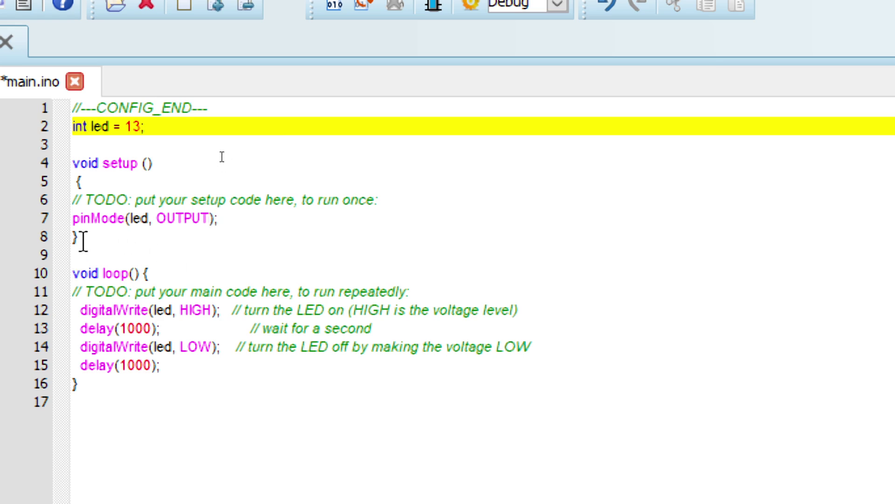
left_click_drag(73, 217, 217, 219)
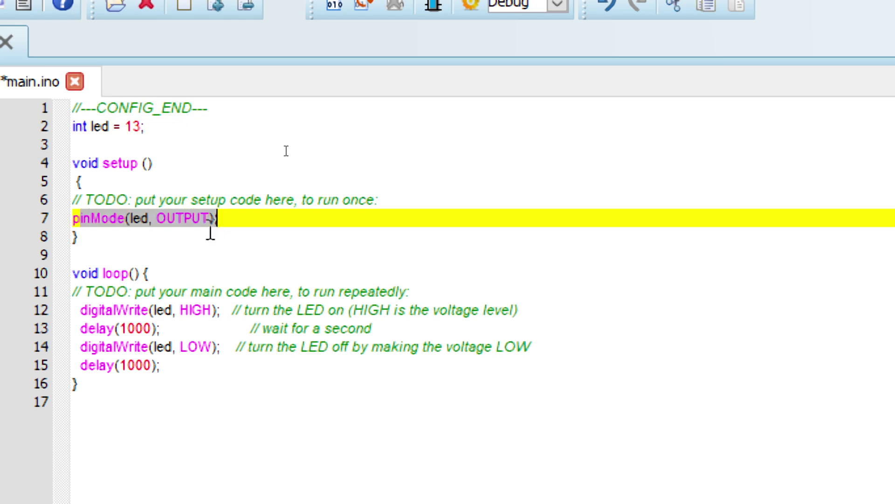
double_click(134, 126)
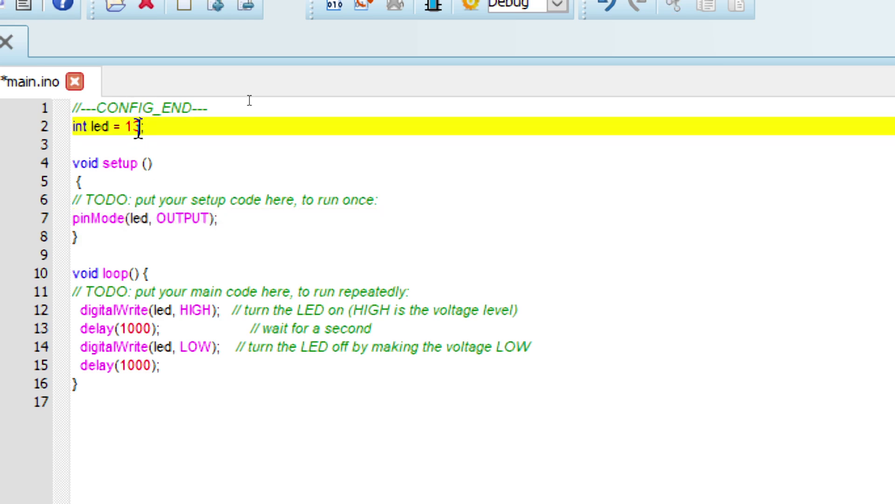
left_click_drag(157, 219, 209, 217)
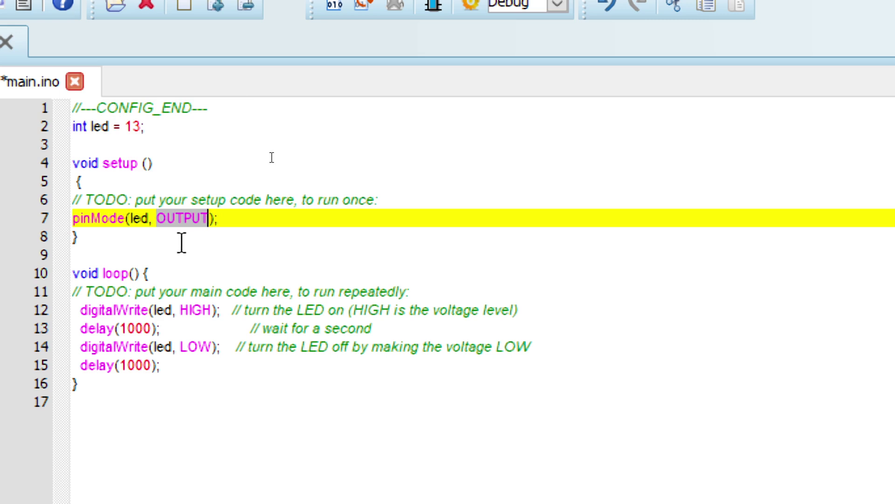
- Move the opening brace of loop() onto its own line
left_click(112, 291)
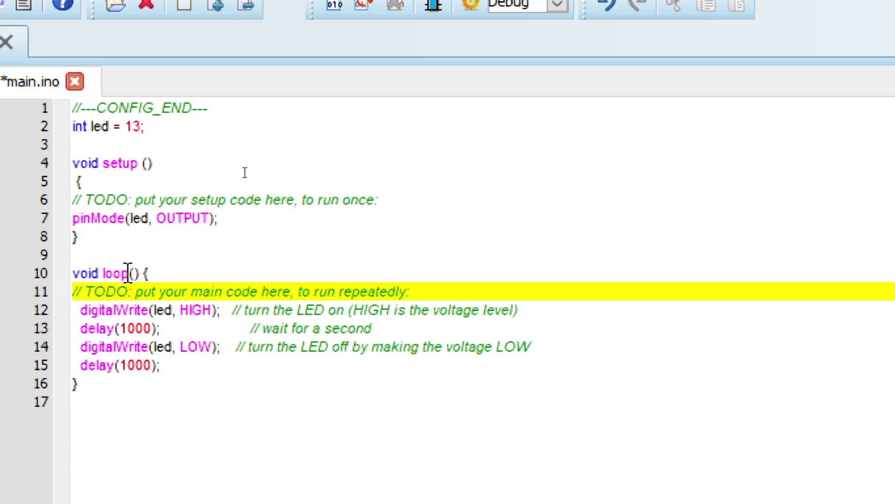
left_click(140, 274)
key("Return")
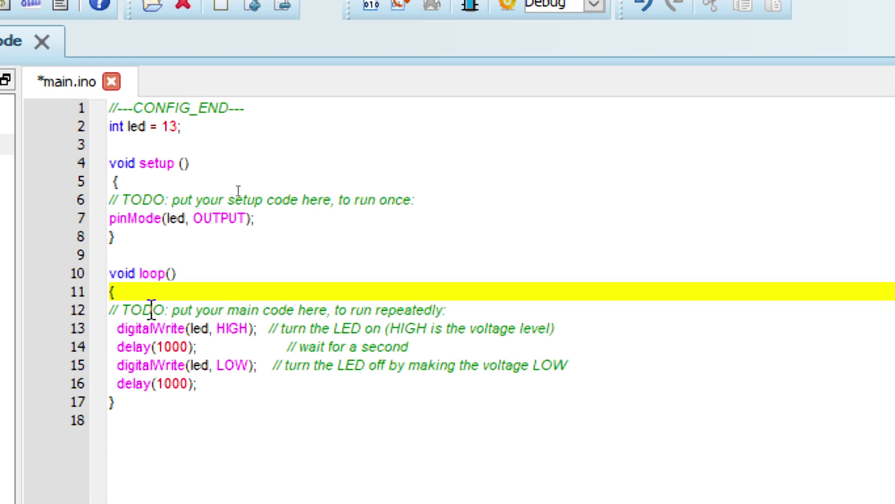
- Highlight the first digitalWrite call in loop(), its led, HIGH arguments and the delay(1000); statement below it
left_click_drag(116, 331, 185, 339)
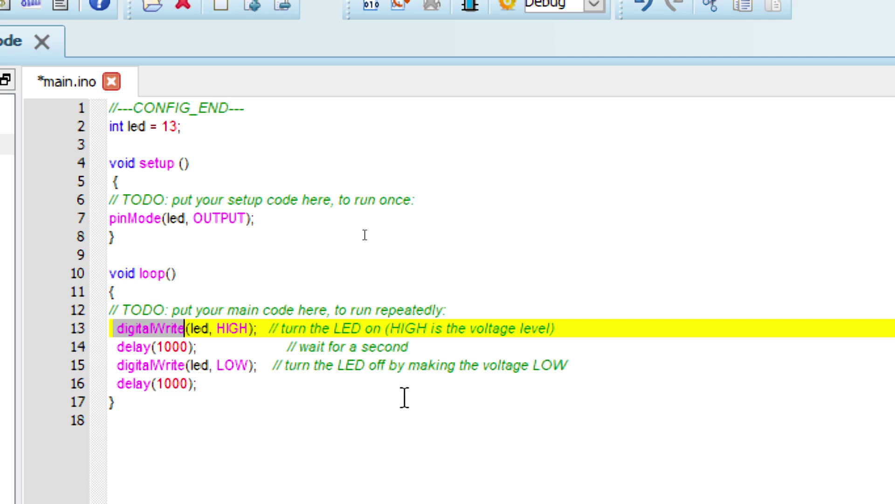
key("Right")
key("Right")
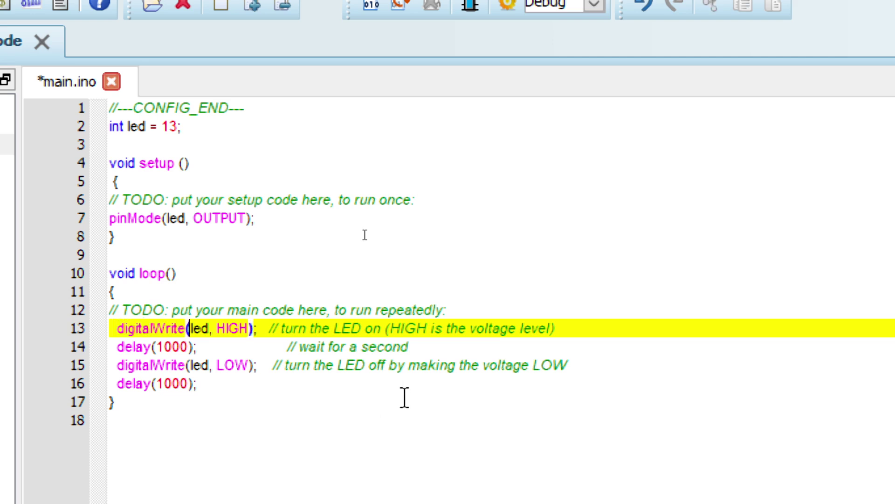
key("shift+Right")
key("shift+Right")
key("shift+Right")
key("shift+Right")
key("shift+Right")
key("shift+Right")
key("shift+Right")
key("shift+Right")
key("shift+Right")
key("shift+Right")
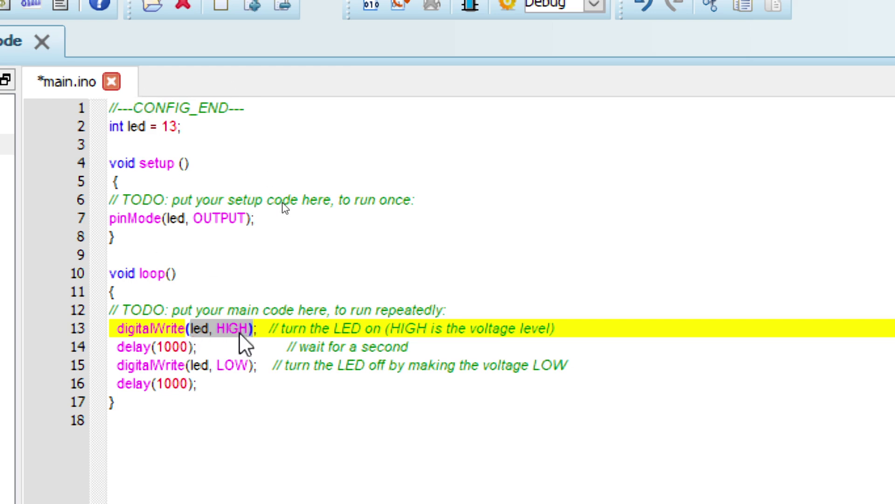
left_click_drag(119, 347, 201, 347)
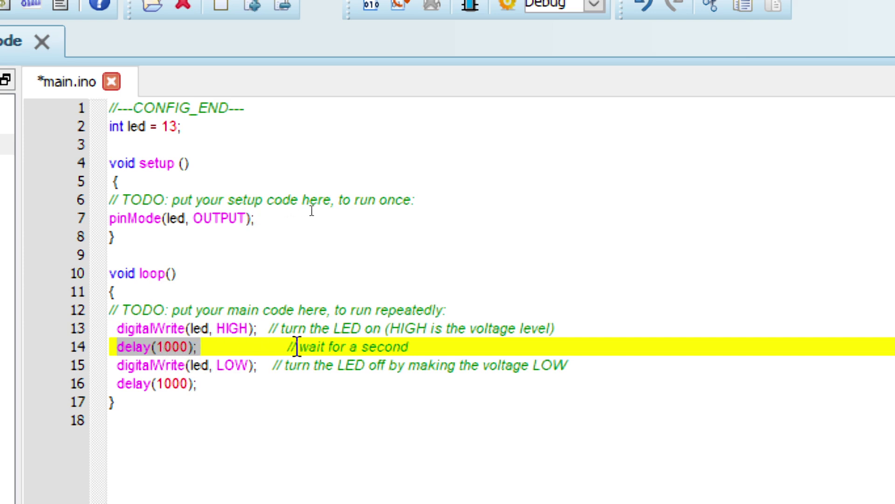
- Highlight the delay comment and the HIGH digitalWrite call, followed by the LOW digitalWrite call and the last delay(1000); statement
left_click_drag(306, 345, 472, 350)
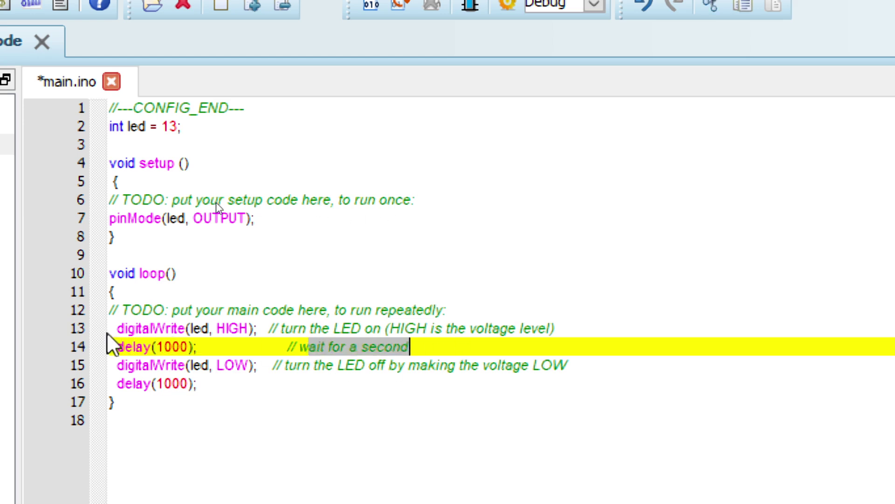
left_click_drag(118, 328, 283, 328)
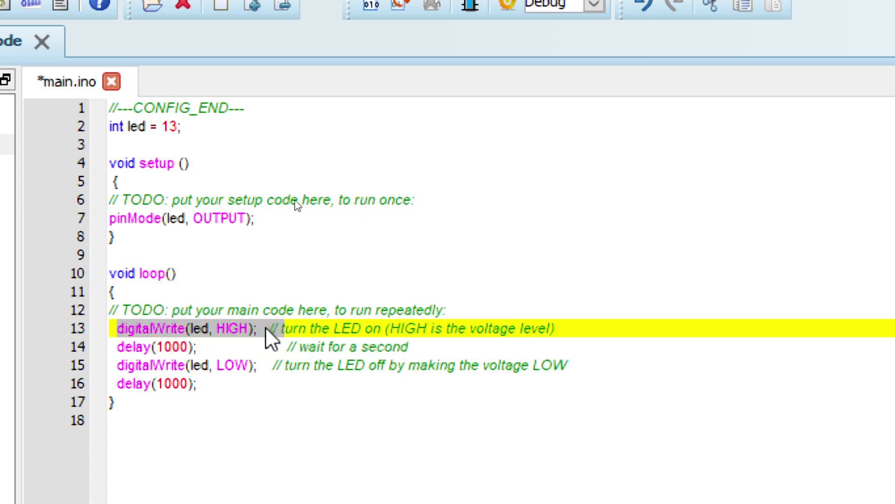
left_click_drag(117, 365, 265, 366)
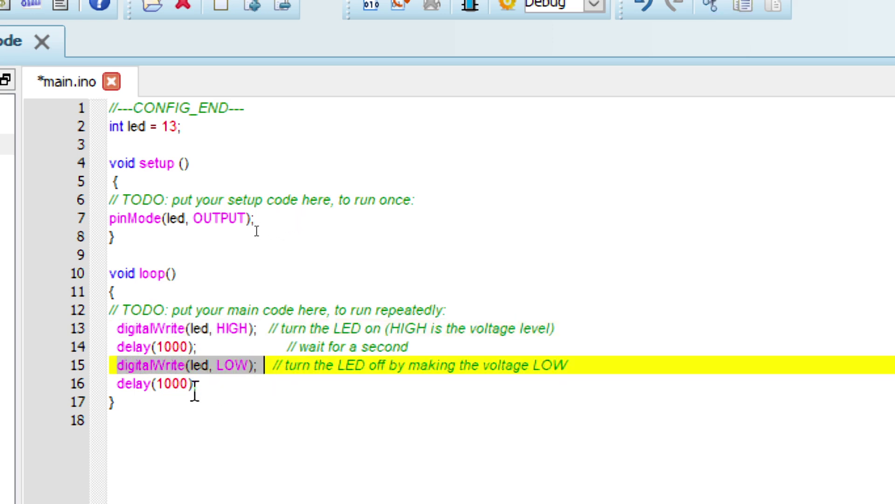
left_click_drag(112, 383, 222, 385)
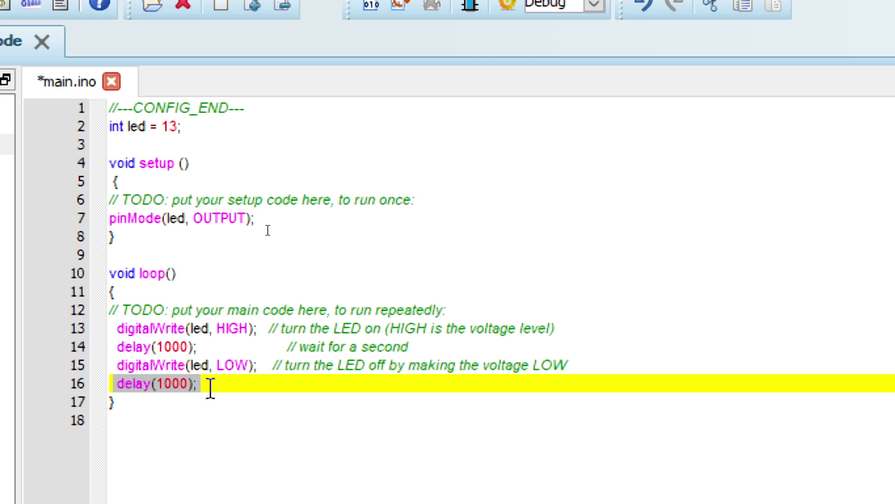
left_click(211, 387)
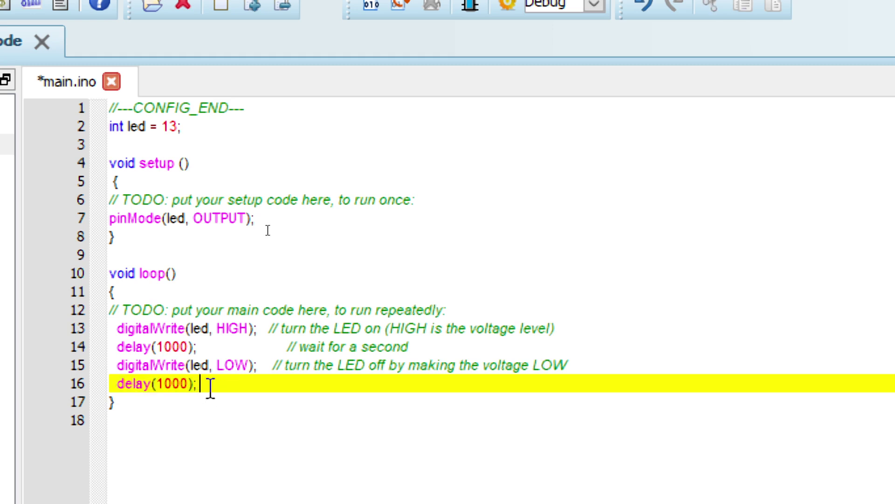
- Trace the on, delay, off, delay sequence in loop() line by line and highlight all four statements together
key("Up")
key("Up")
key("Up")
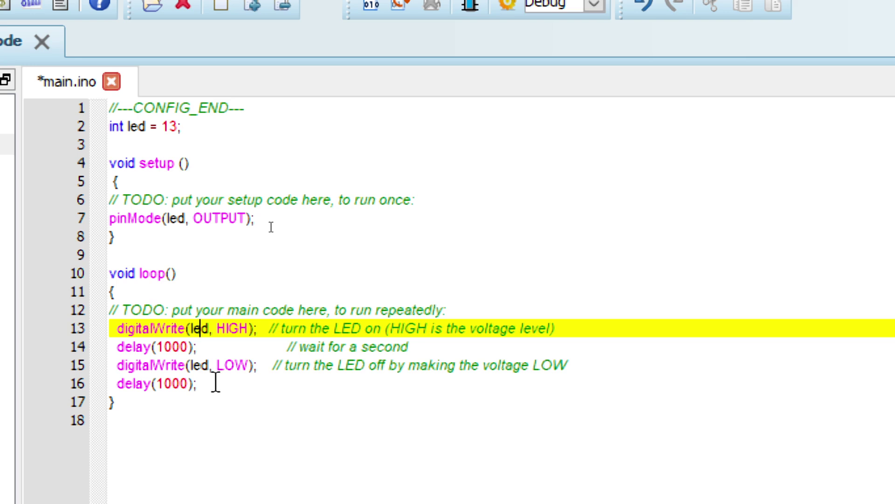
left_click(212, 348)
left_click(244, 371)
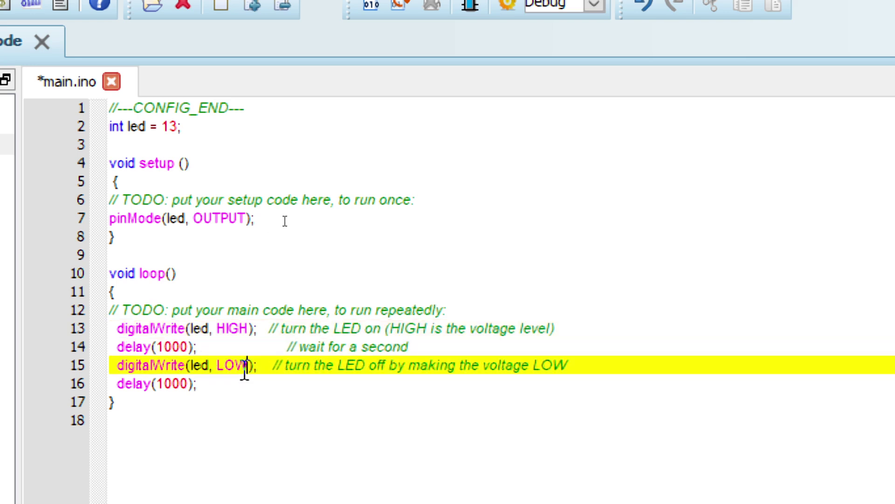
left_click(224, 390)
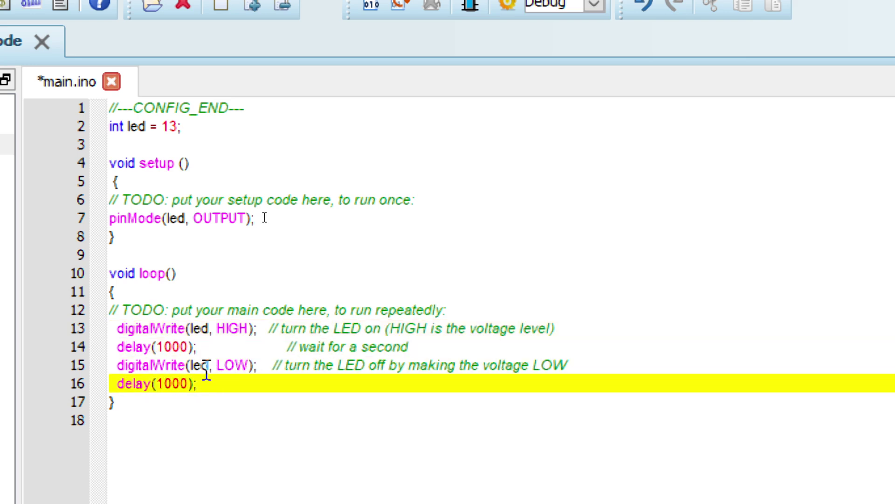
left_click(208, 327)
left_click(210, 347)
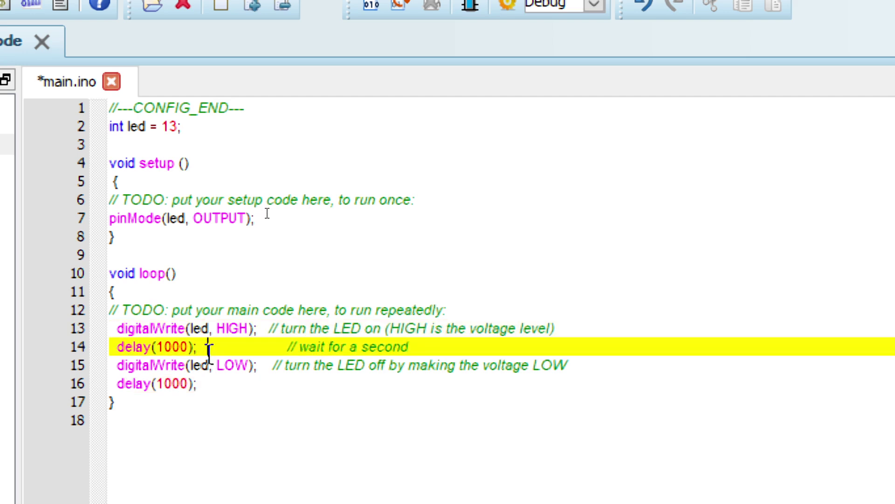
left_click(209, 366)
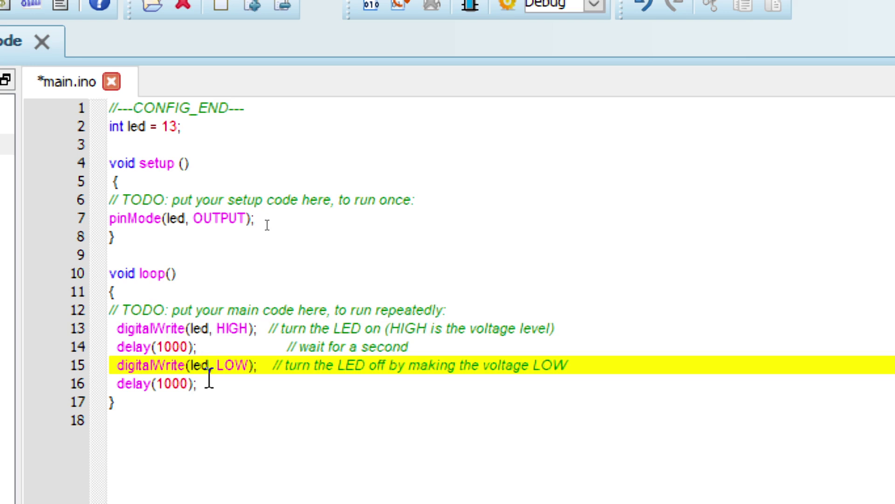
left_click(189, 348)
left_click_drag(117, 327, 224, 395)
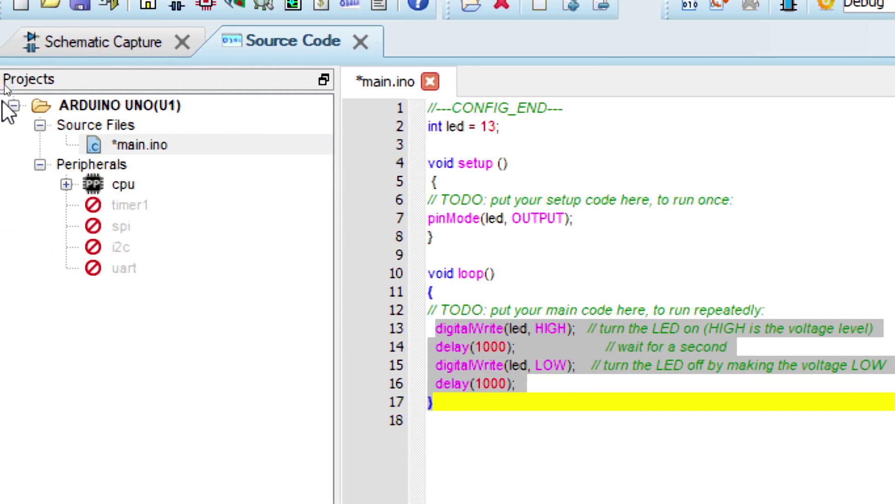
- Run the simulation from the schematic, watch the LED connected to IO13, and stop it
left_click(58, 44)
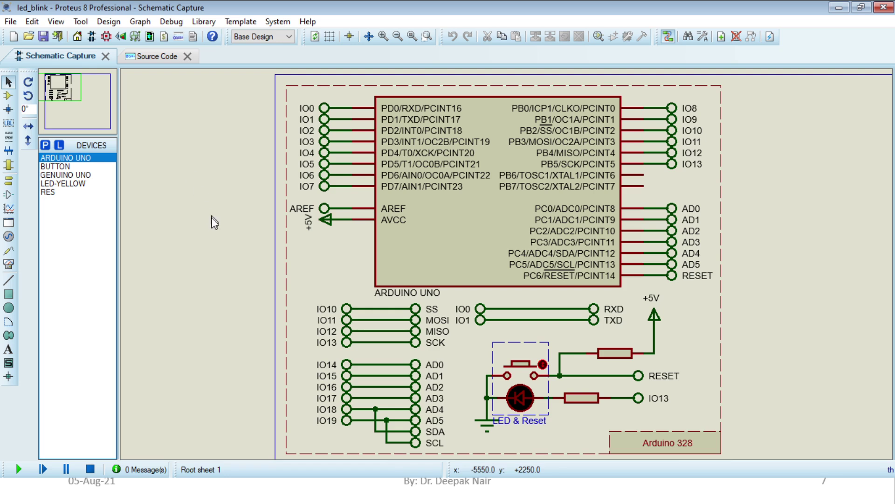
left_click(154, 58)
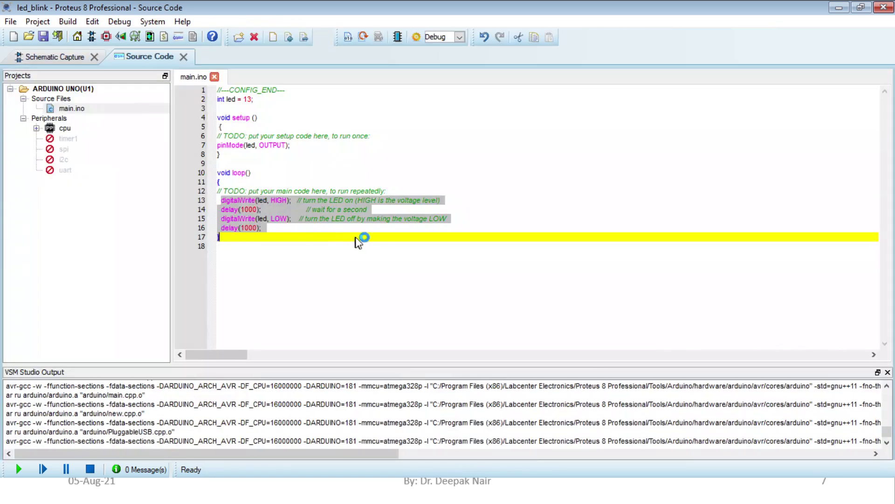
left_click(56, 57)
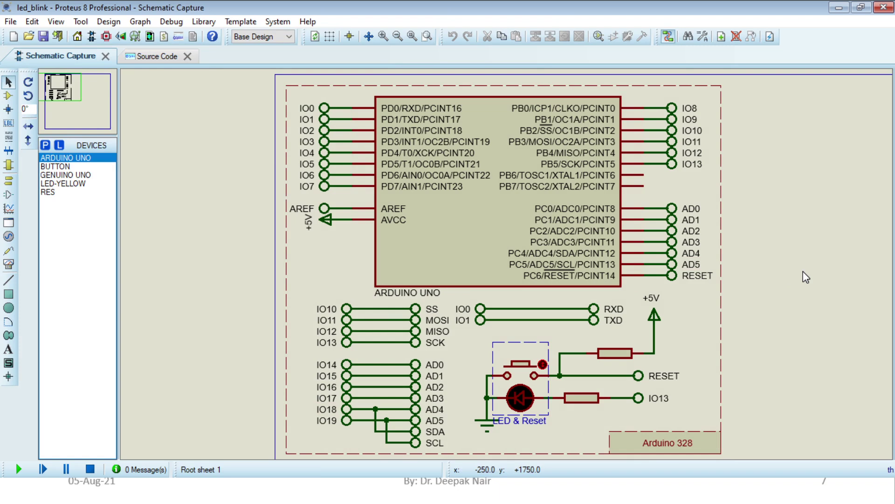
key("F12")
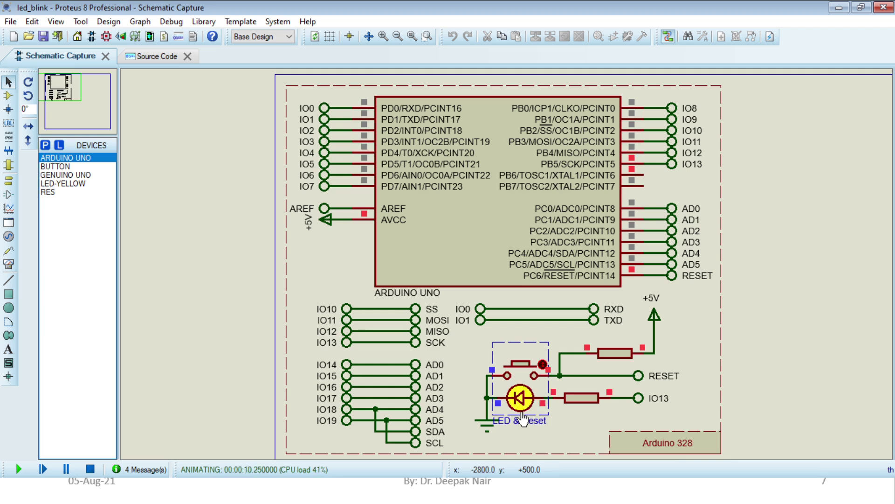
left_click(92, 468)
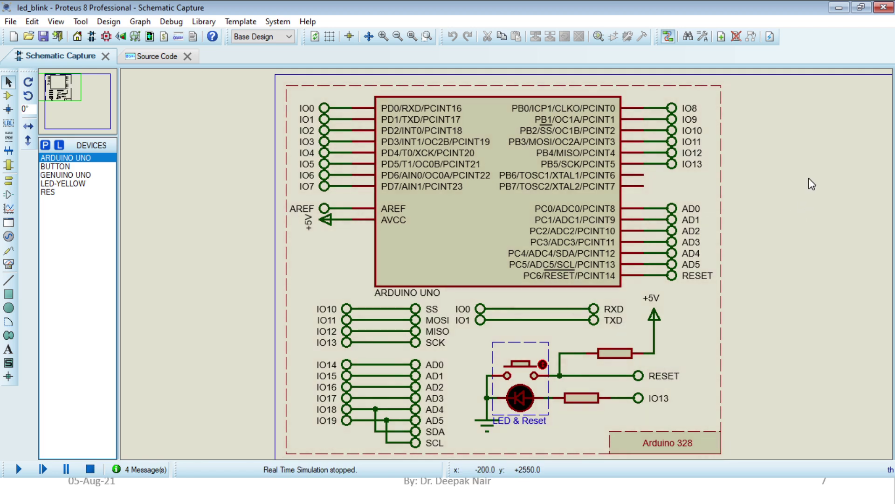
- Open the library device picker for a new component and search for "led" in the Optoelectronics category
right_click(808, 201)
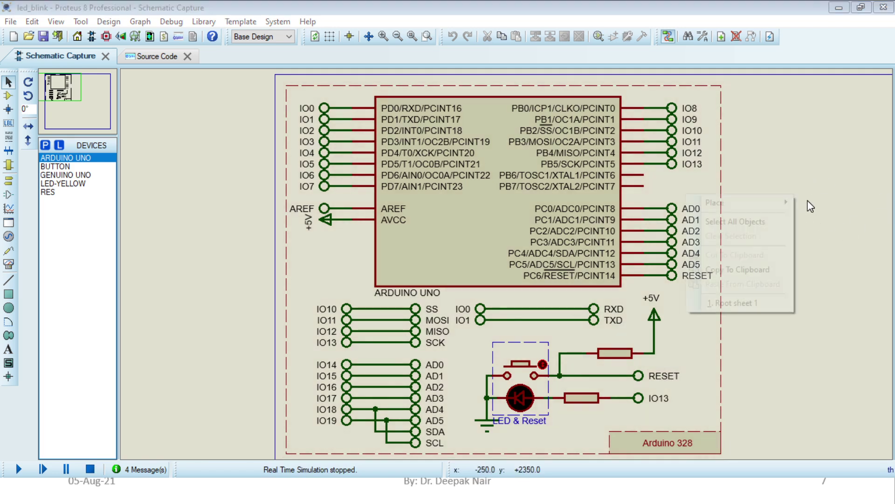
left_click(772, 189)
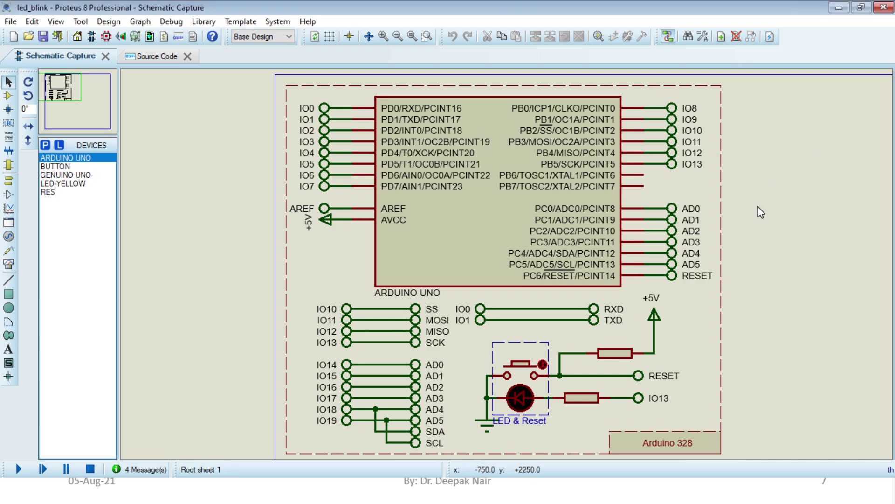
right_click(771, 166)
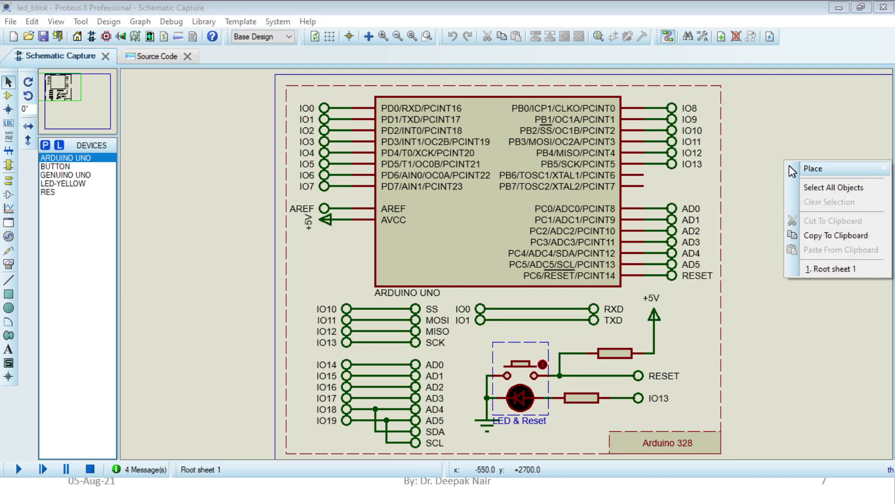
mouse_move(801, 171)
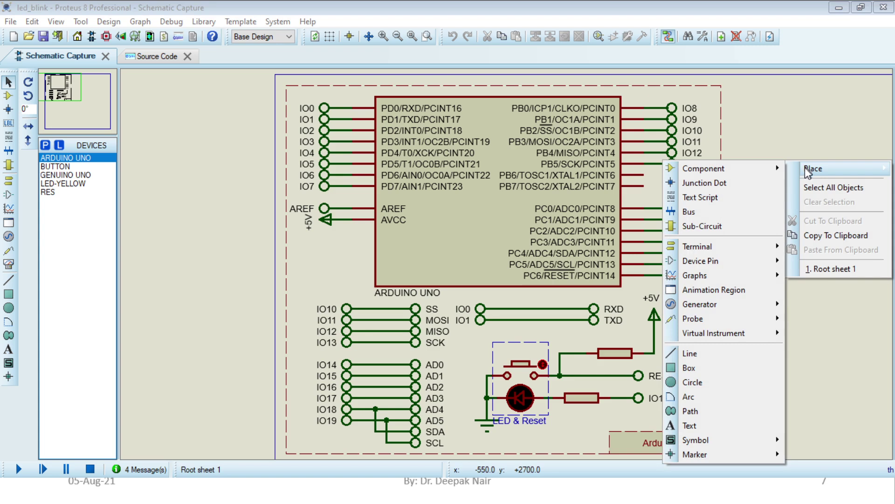
mouse_move(755, 174)
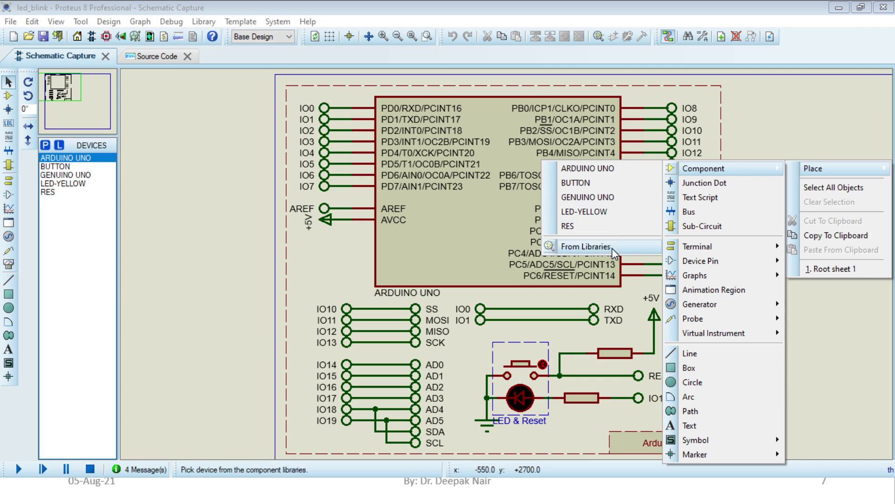
left_click(613, 248)
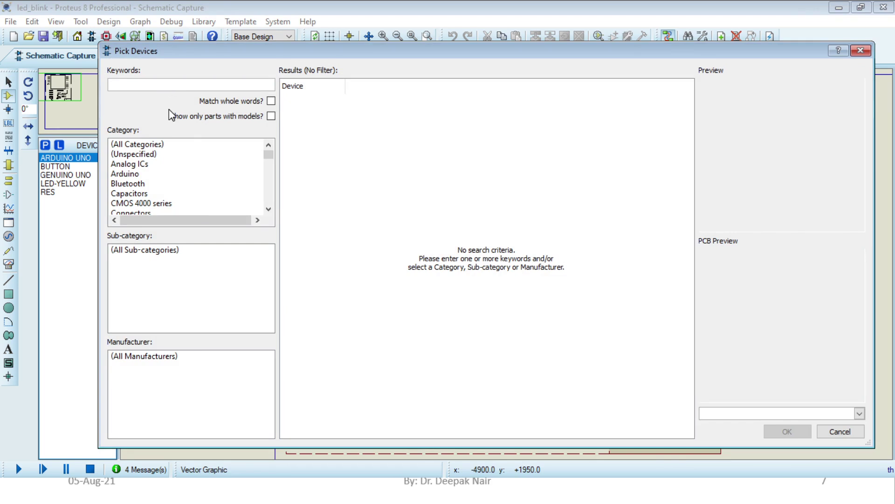
type("led")
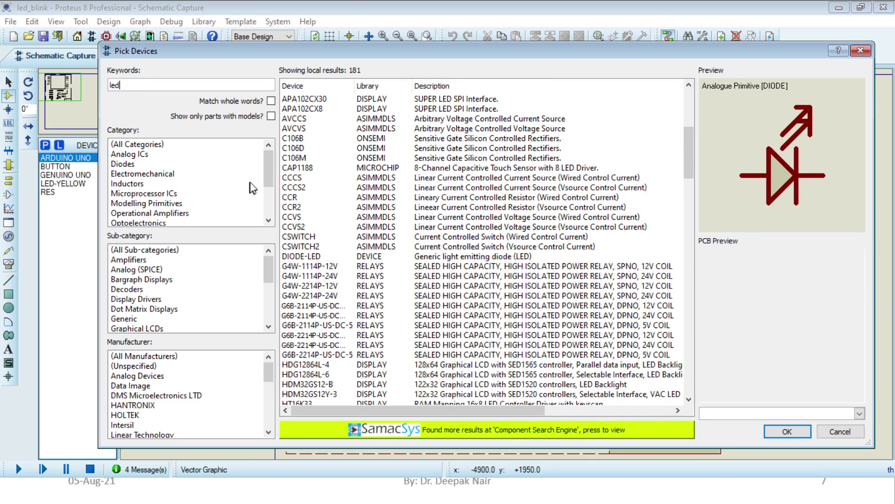
mouse_move(267, 175)
left_mouse_down()
mouse_move(267, 203)
mouse_move(266, 178)
left_mouse_up()
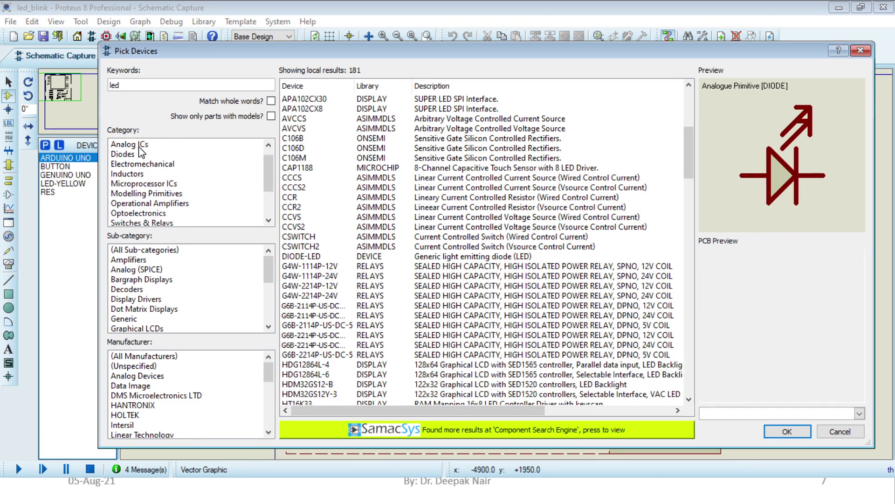
left_click(138, 213)
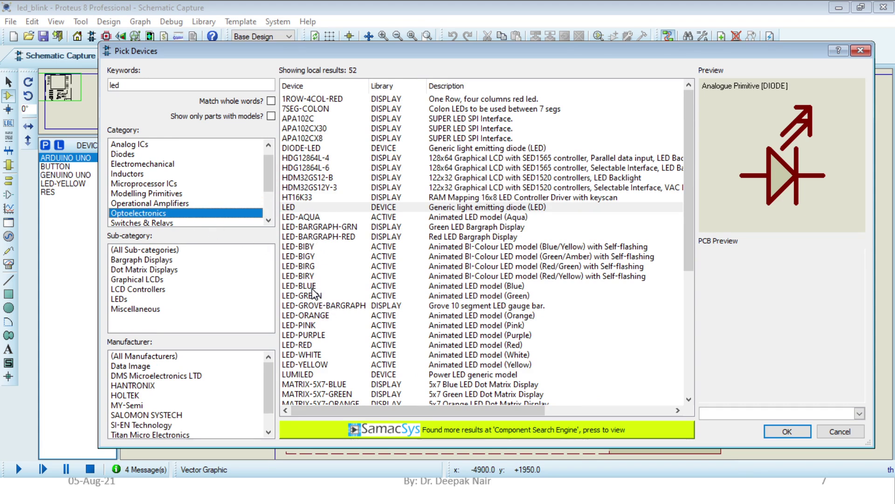
- Pick LED-RED from the LED models and place it in the empty area to the right of the Arduino 328 block
left_click(309, 257)
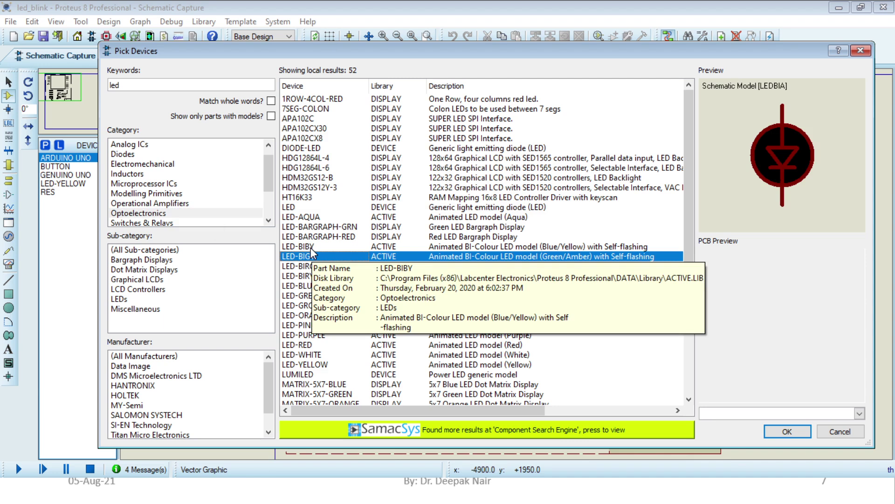
left_click(311, 249)
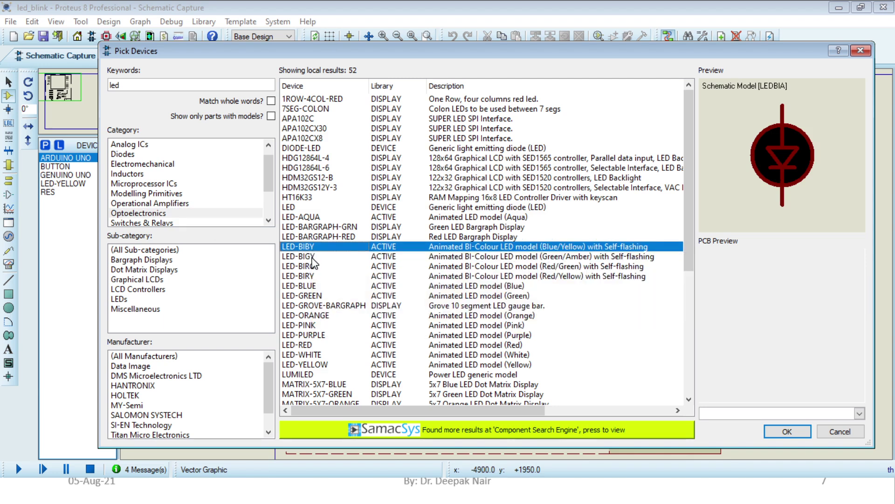
left_click(315, 257)
left_click(315, 269)
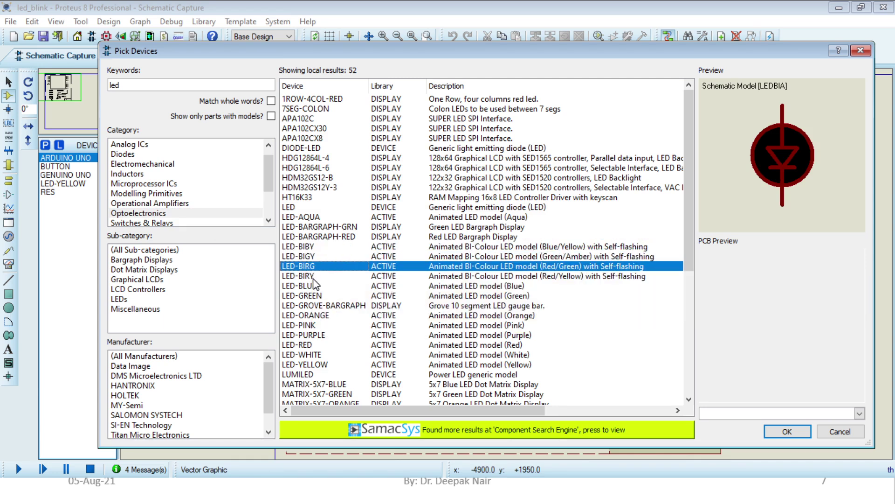
left_click(316, 287)
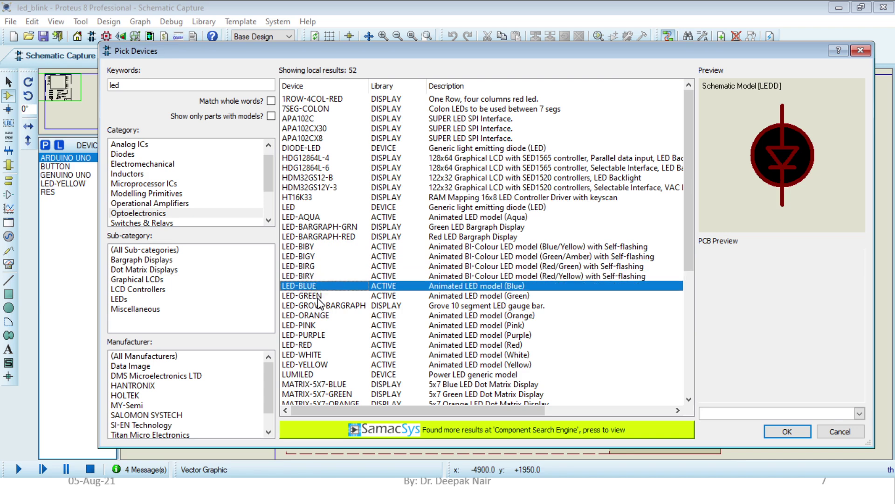
left_click(317, 327)
left_click(318, 334)
left_click(312, 344)
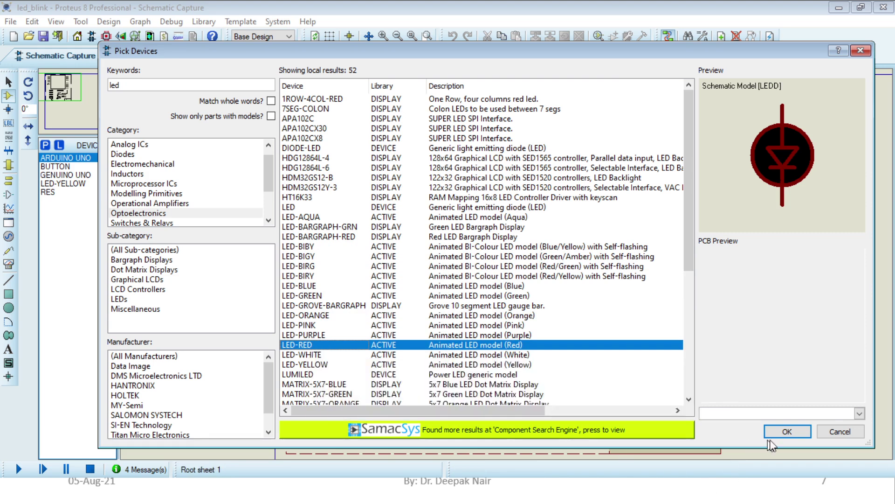
left_click(787, 431)
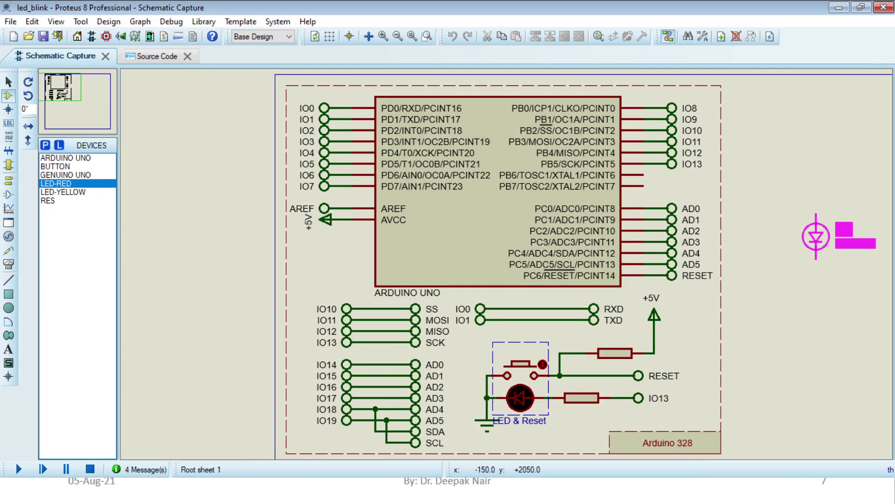
left_click(817, 235)
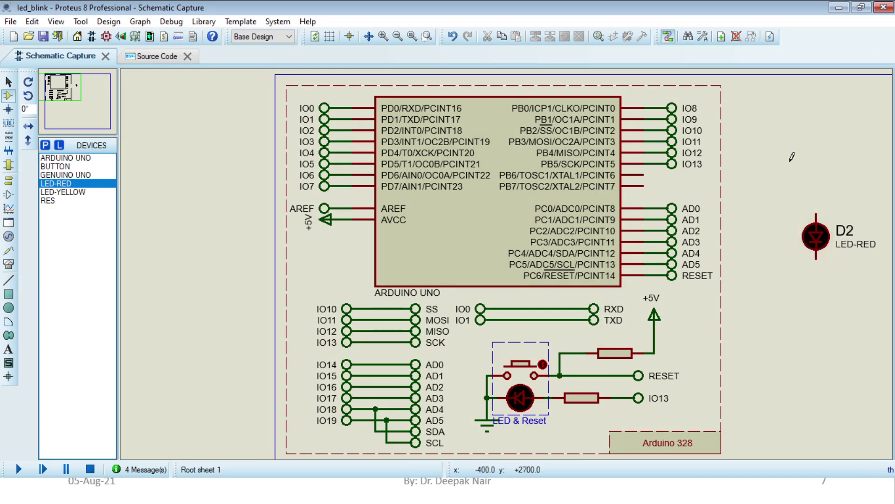
- Place a RES resistor from the design's existing devices above and slightly left of the red LED
right_click(791, 157)
mouse_move(743, 165)
mouse_move(810, 166)
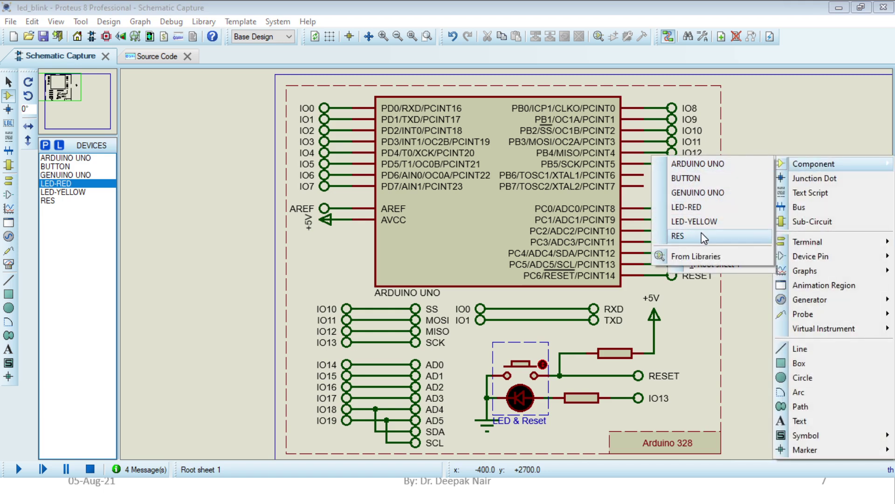
left_click(705, 238)
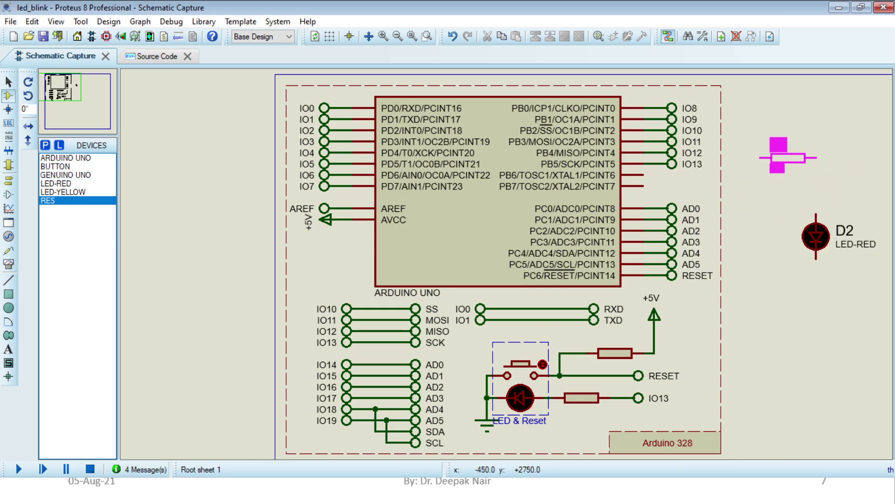
left_click(782, 163)
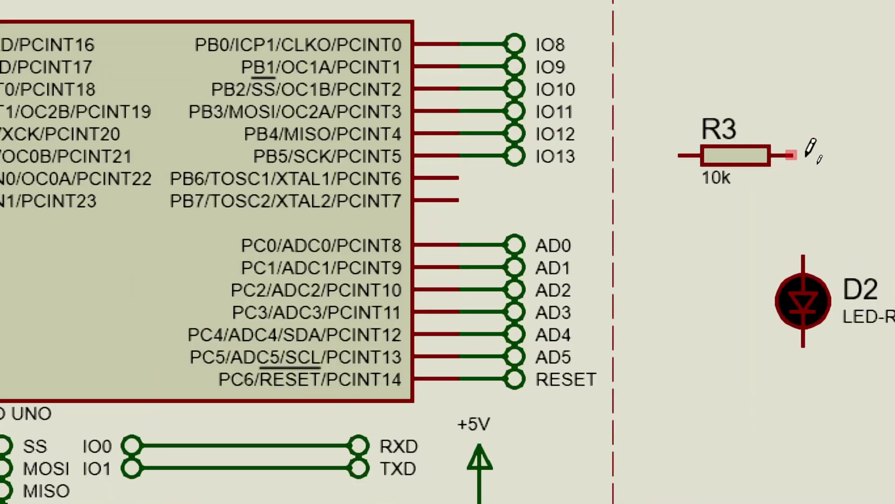
- Wire R3's right end to the top of LED D2 and draw a short open-ended wire leftwards from R3's other end
left_click(792, 155)
left_click(802, 250)
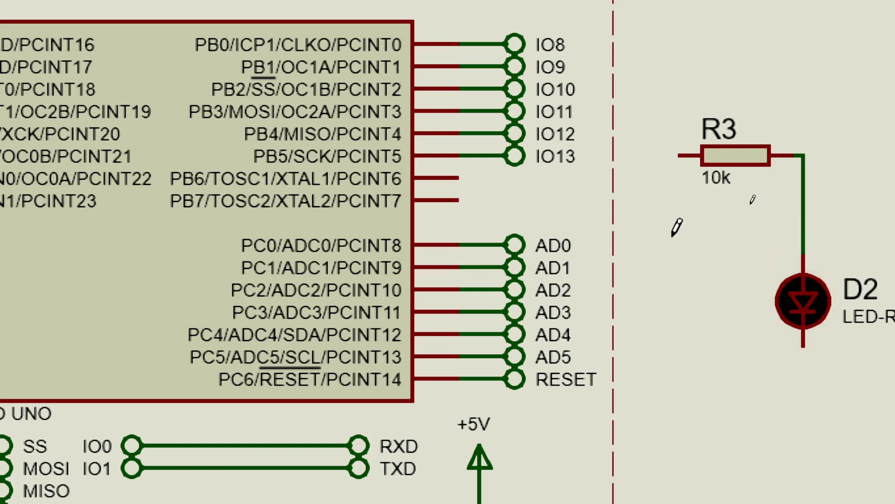
left_click(679, 155)
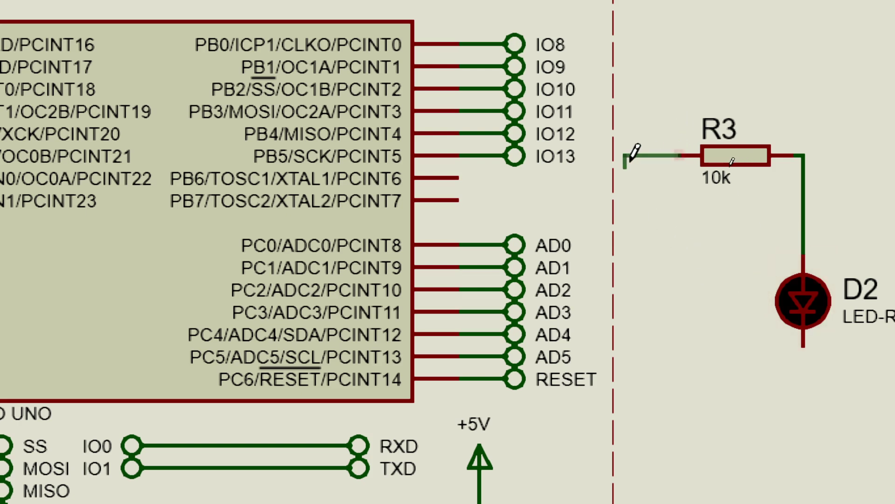
double_click(637, 154)
right_click(658, 237)
mouse_move(763, 248)
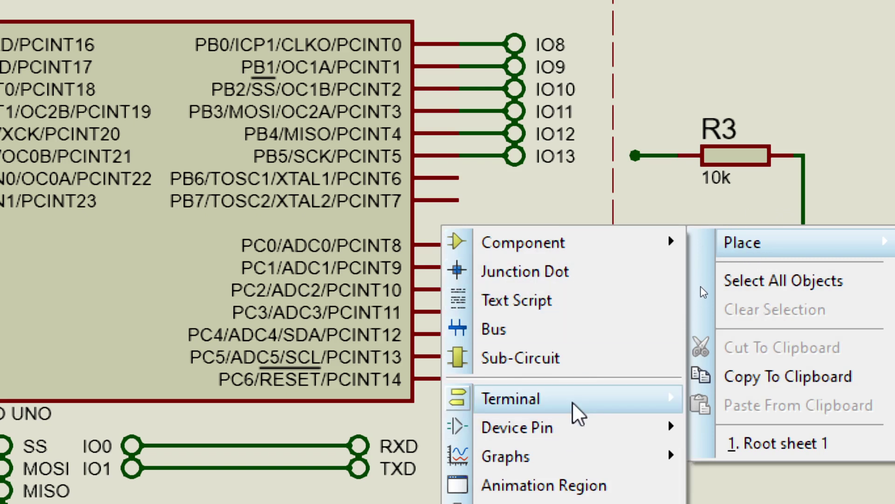
mouse_move(575, 407)
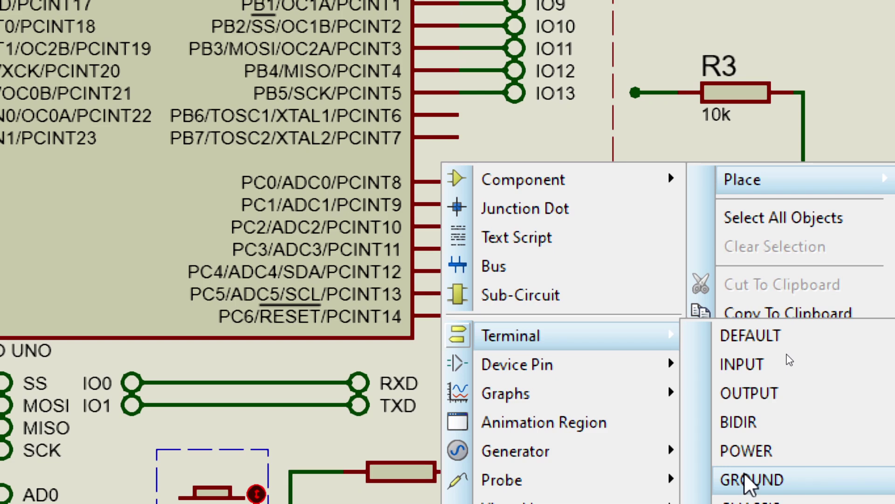
left_click(751, 451)
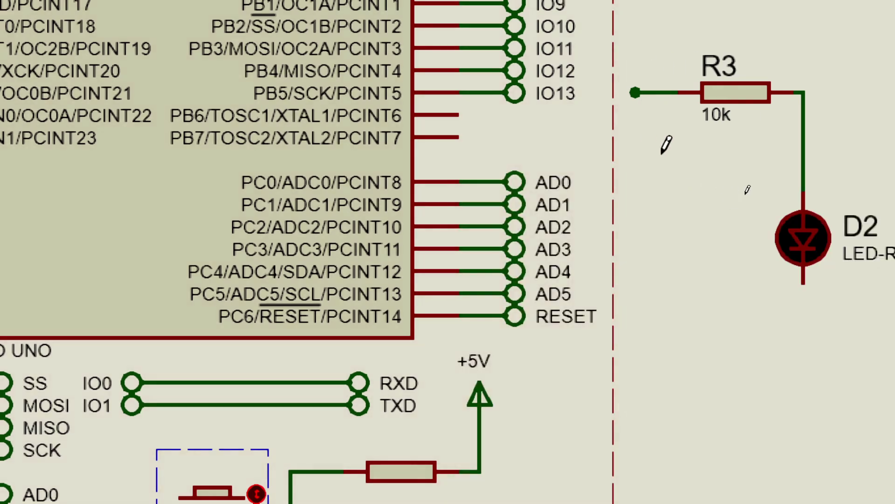
- Place a GROUND terminal below LED D2 and wire it to the LED's lower pin
right_click(666, 144)
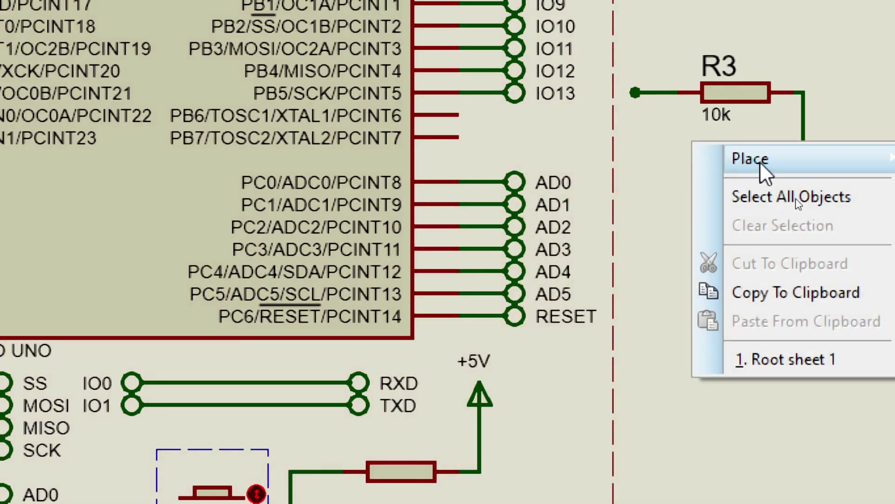
mouse_move(765, 161)
mouse_move(574, 319)
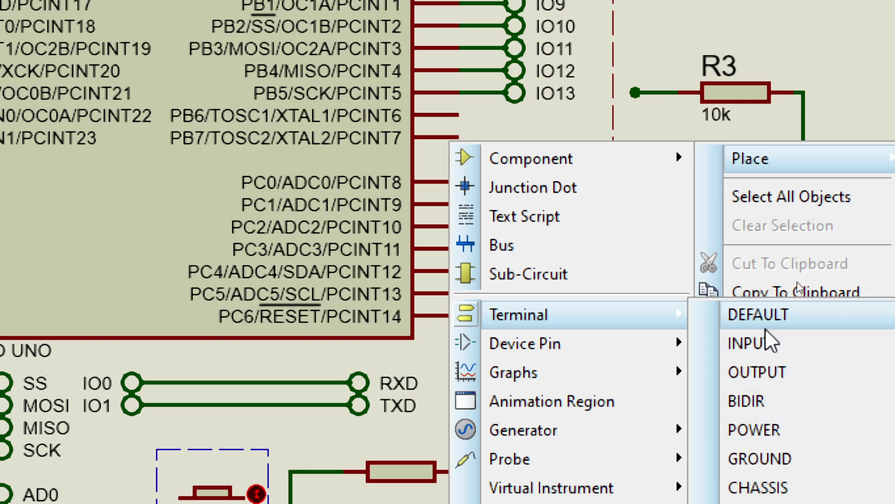
left_click(765, 459)
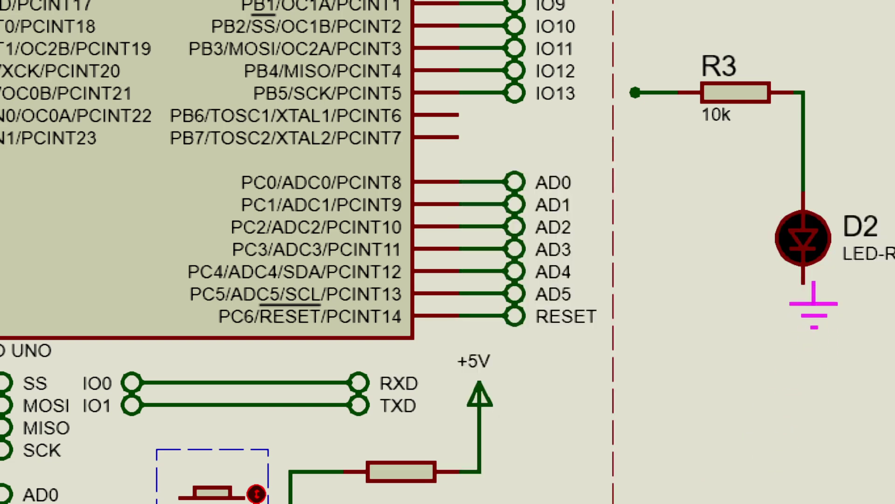
left_click(803, 336)
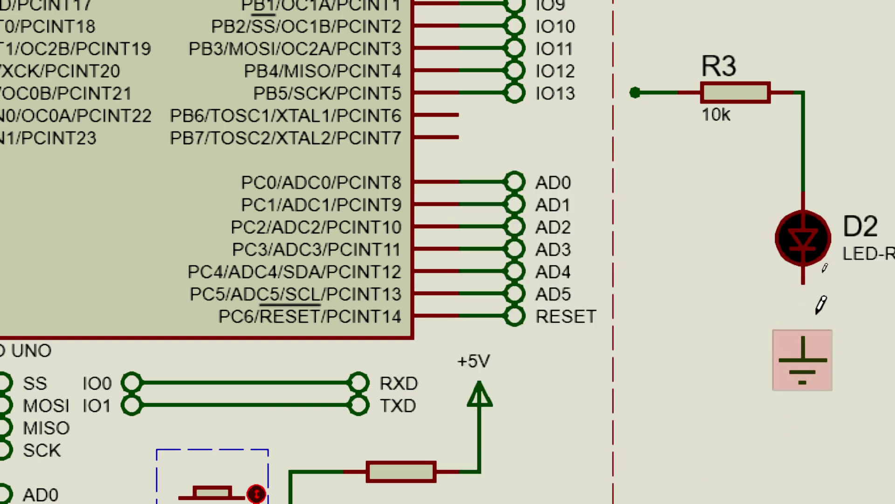
left_click(803, 282)
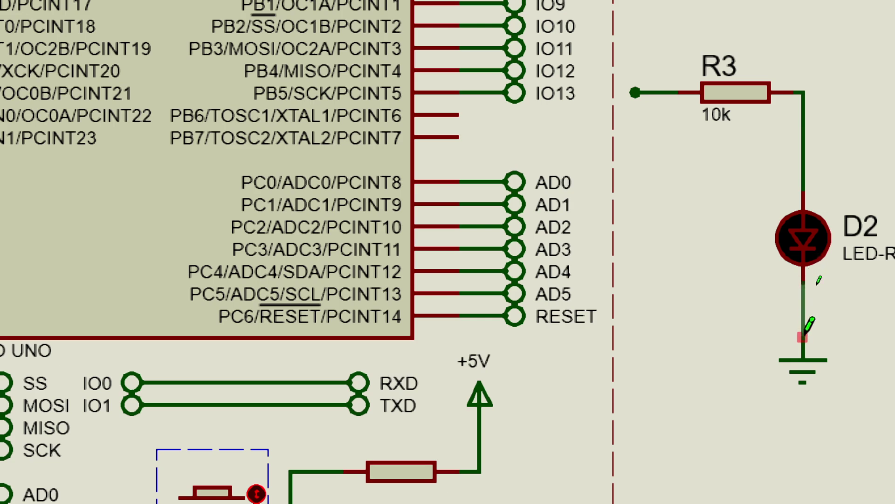
left_click(807, 332)
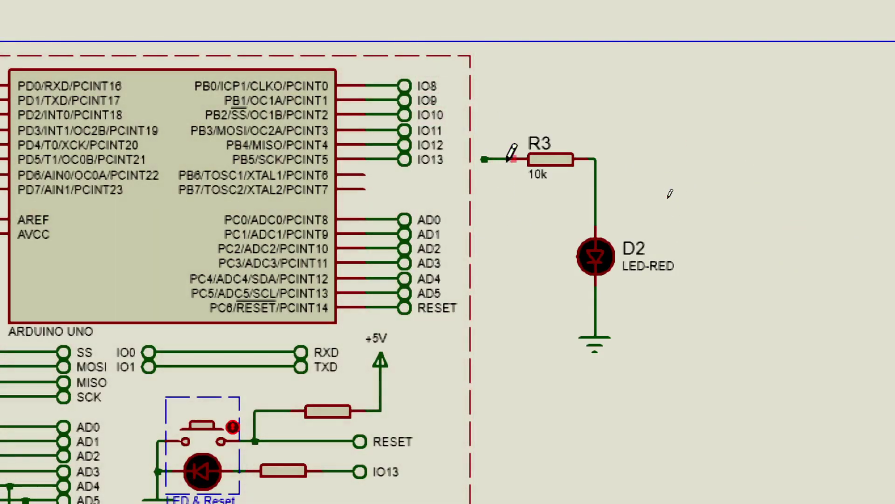
- Label the open-ended wire at R3 as IO8
right_click(500, 159)
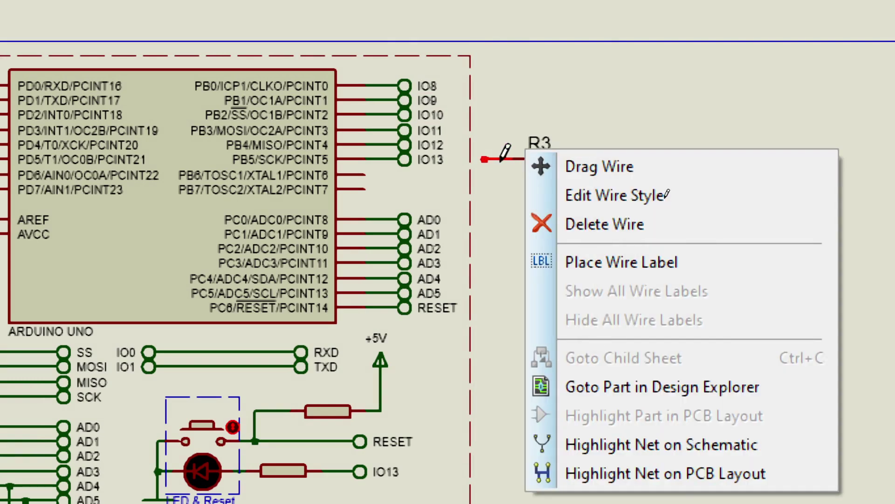
left_click(712, 256)
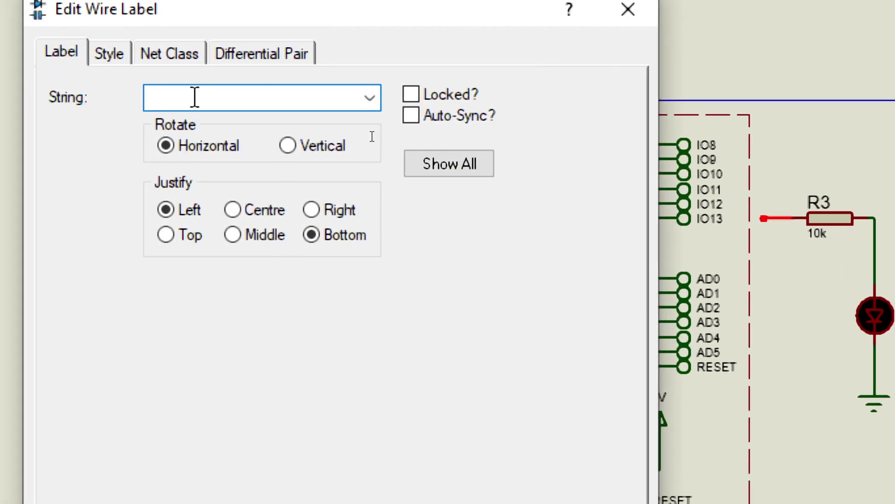
type("IO8")
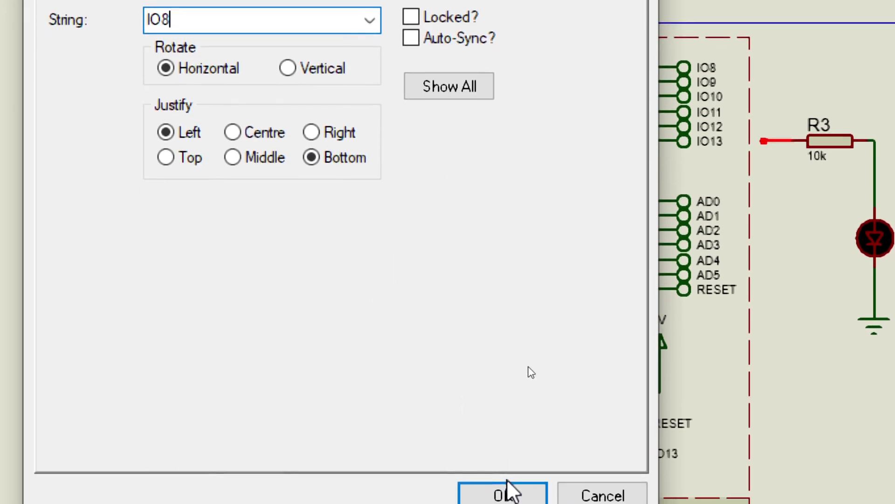
left_click(506, 488)
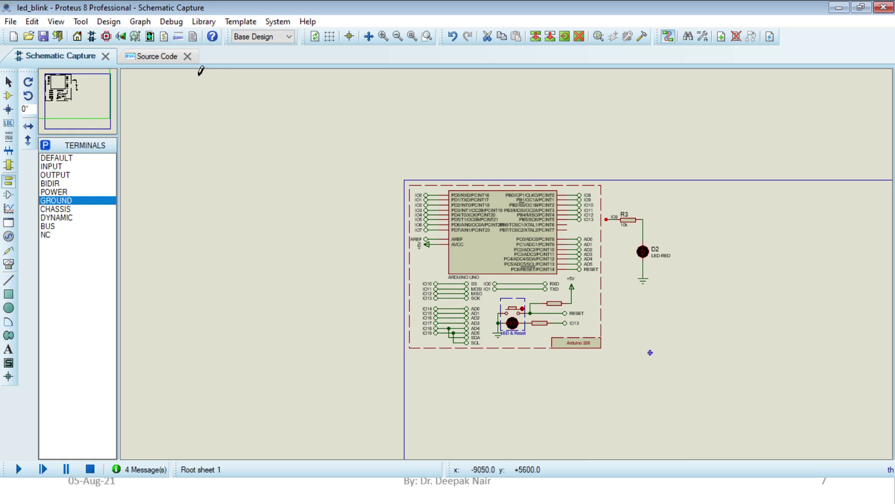
- In the main.ino source code, change the led pin variable on line 2 to 8 and review the pinMode and delay lines
left_click(153, 58)
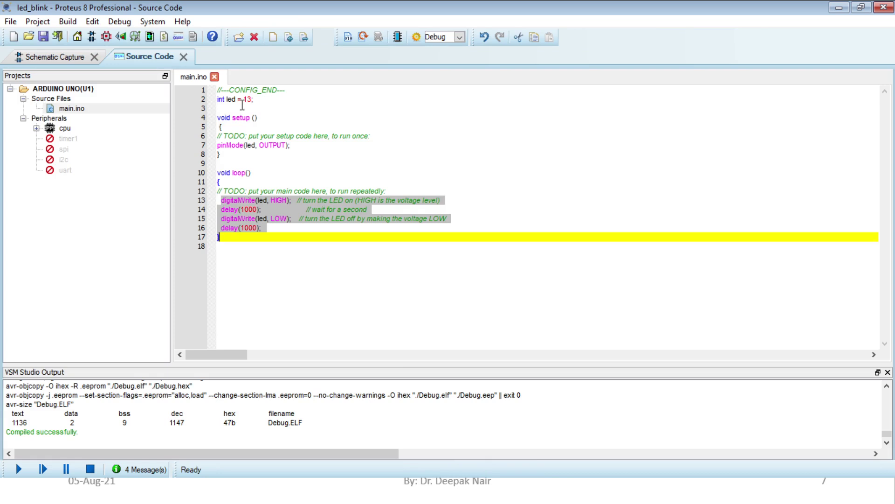
key("super+plus")
key("super+p")
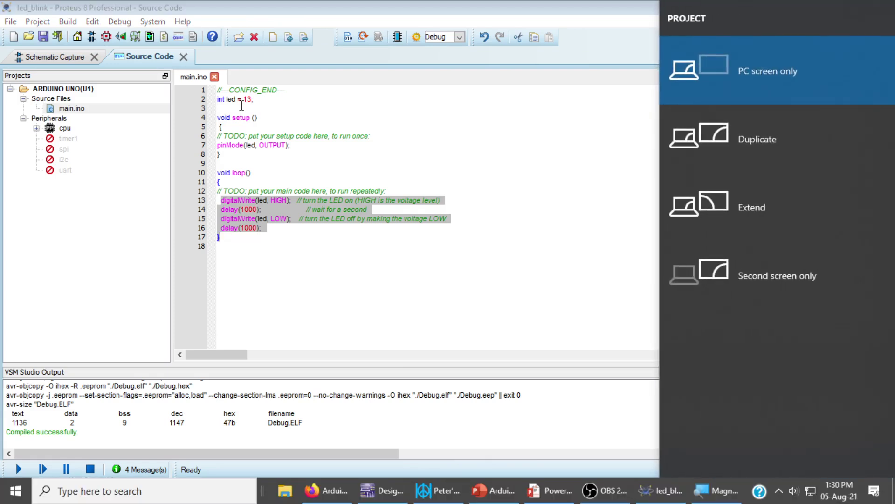
left_click(388, 275)
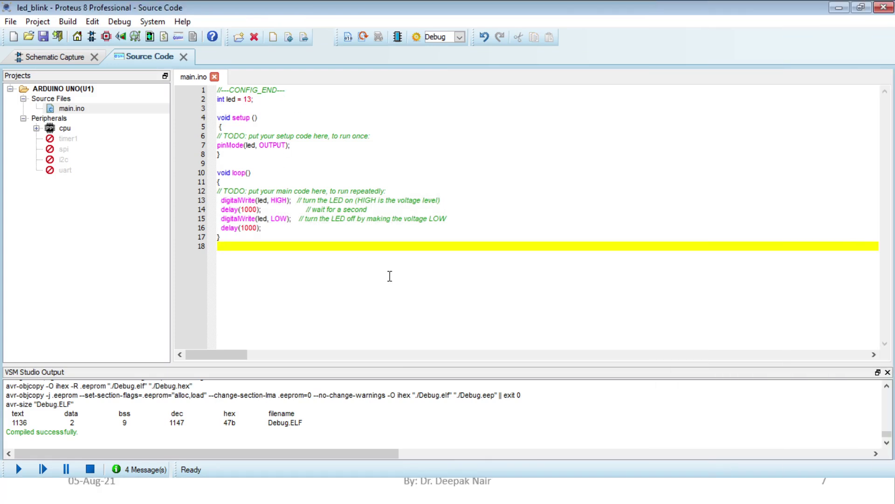
key("super+plus")
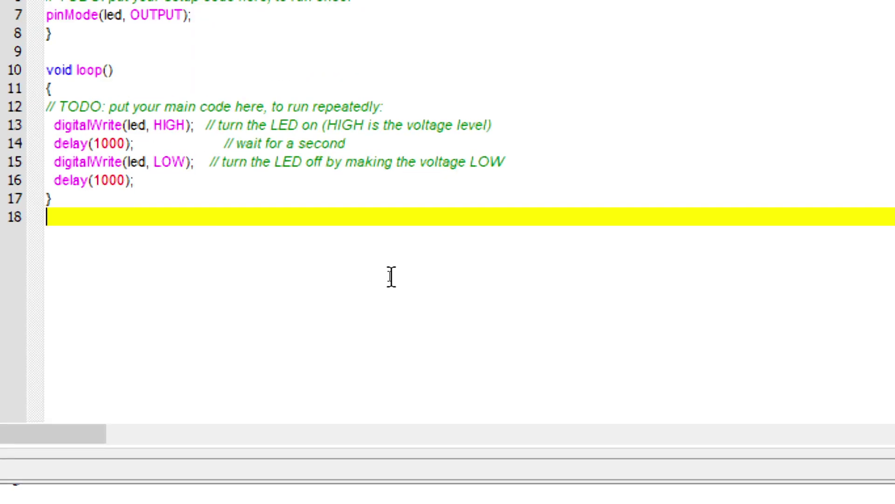
left_click(196, 112)
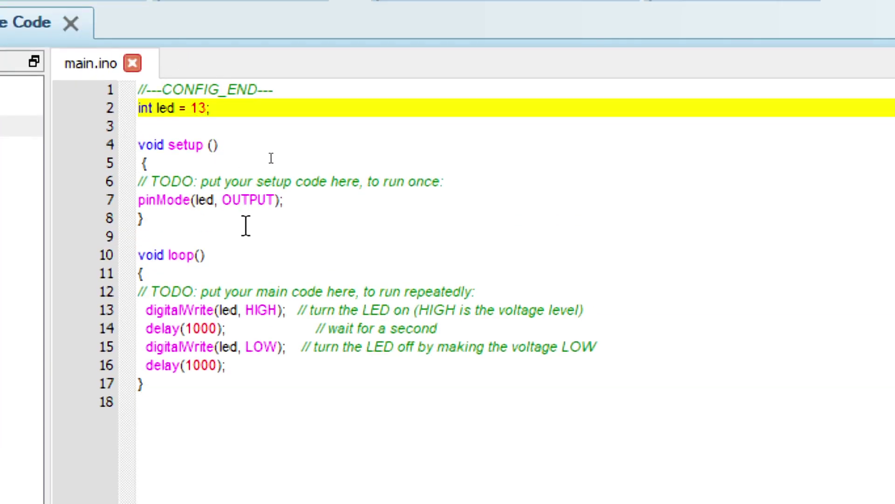
key("BackSpace")
key("BackSpace")
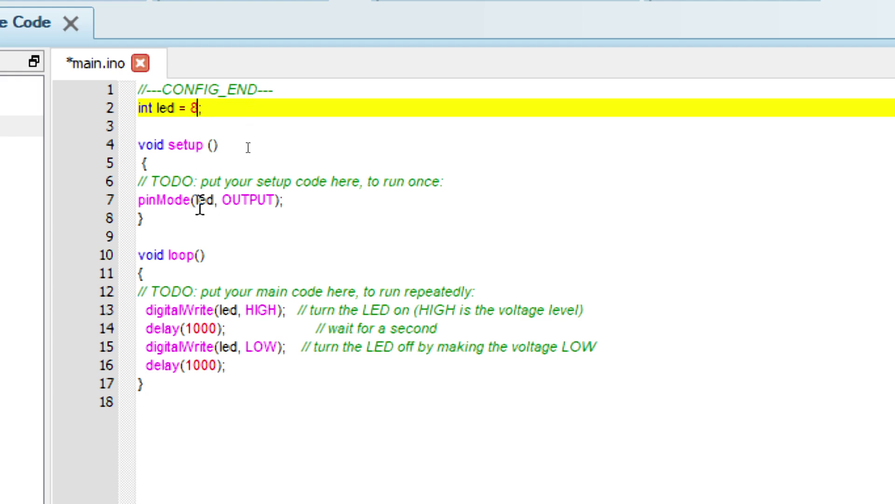
left_click_drag(198, 201, 267, 200)
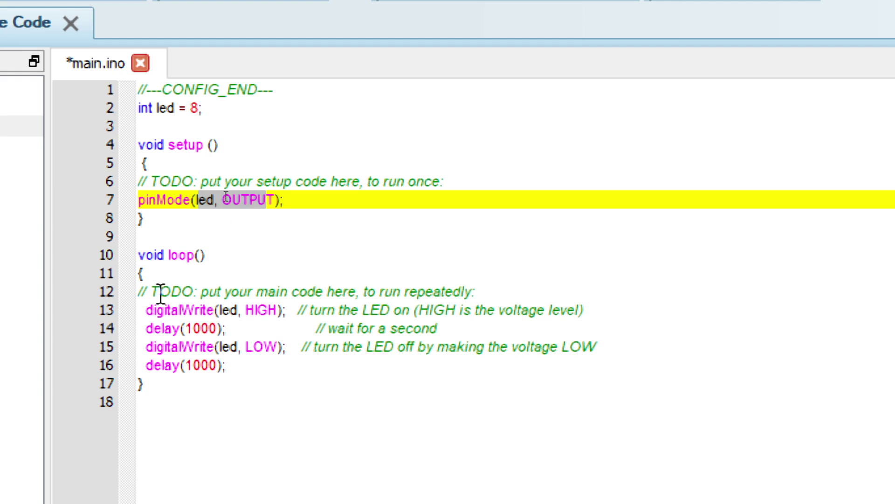
left_click(195, 329)
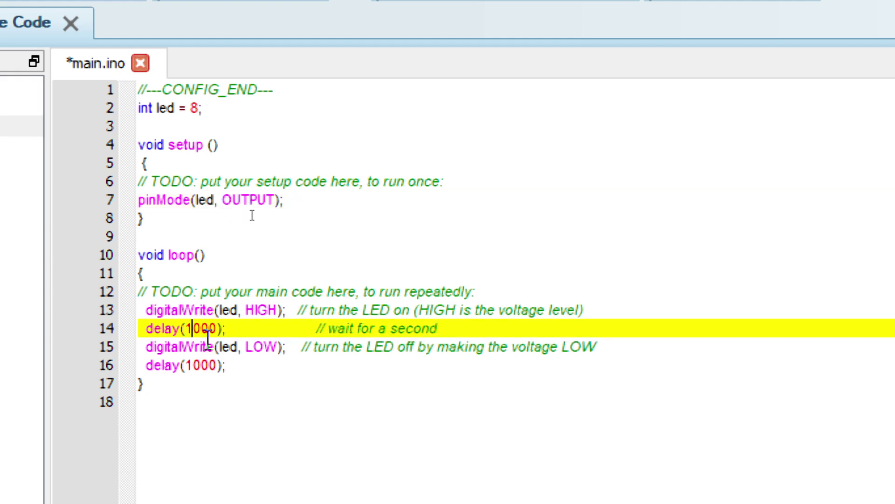
- Return to the schematic, save the project, and run the simulation to watch the external LED D2 on IO8
left_click(59, 21)
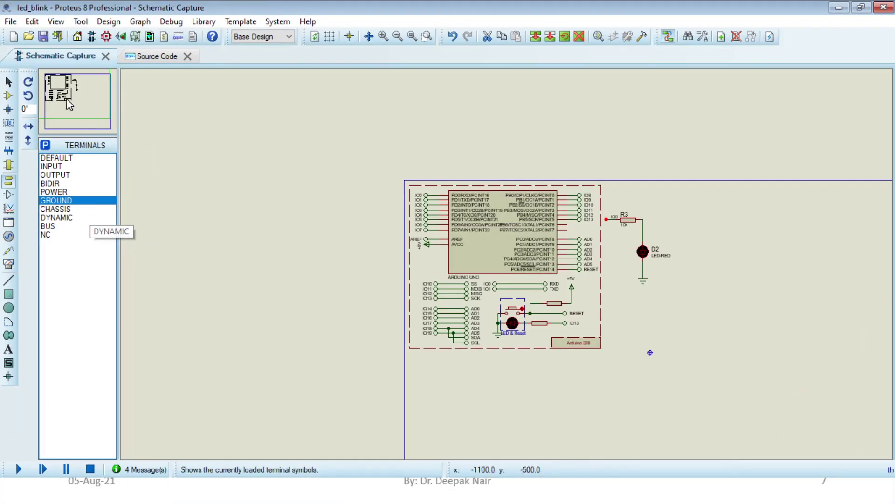
left_click(43, 37)
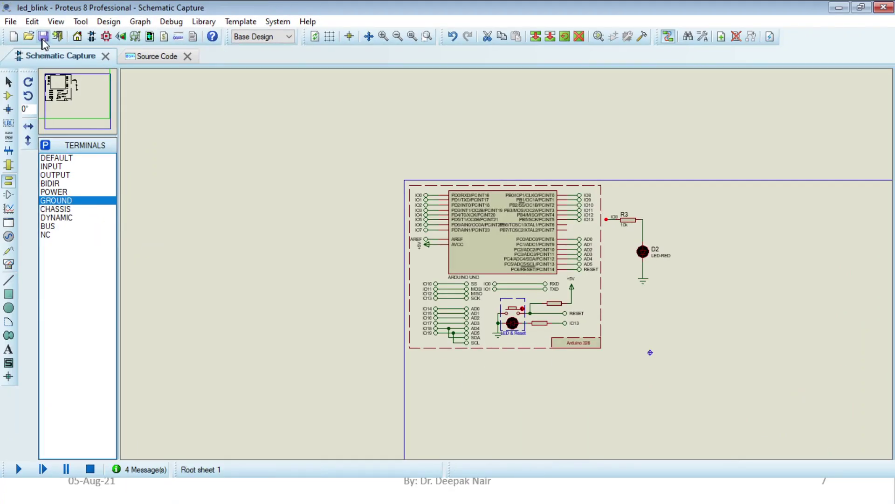
left_click(18, 469)
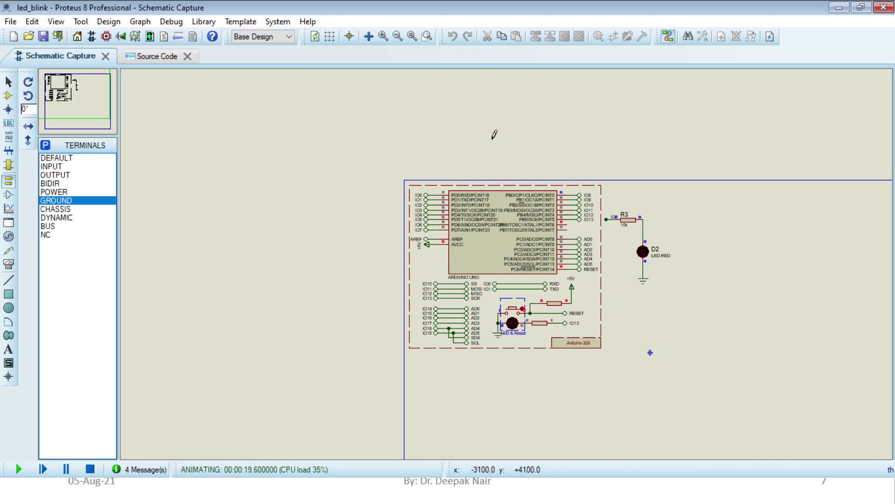
left_click(426, 36)
left_click_drag(672, 352, 388, 140)
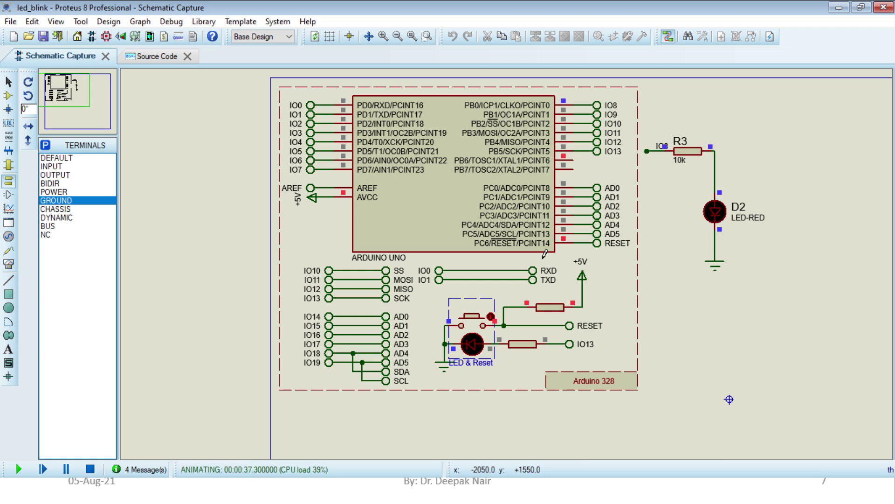
- Switch to the PowerPoint slide show and advance from the Arduino pinout slide
key("alt+Tab")
key("alt+Tab")
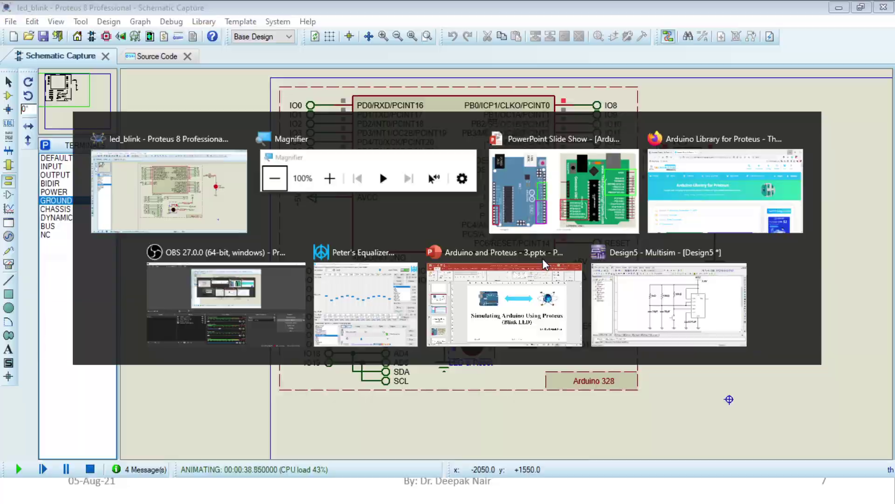
key("Right")
key("Right")
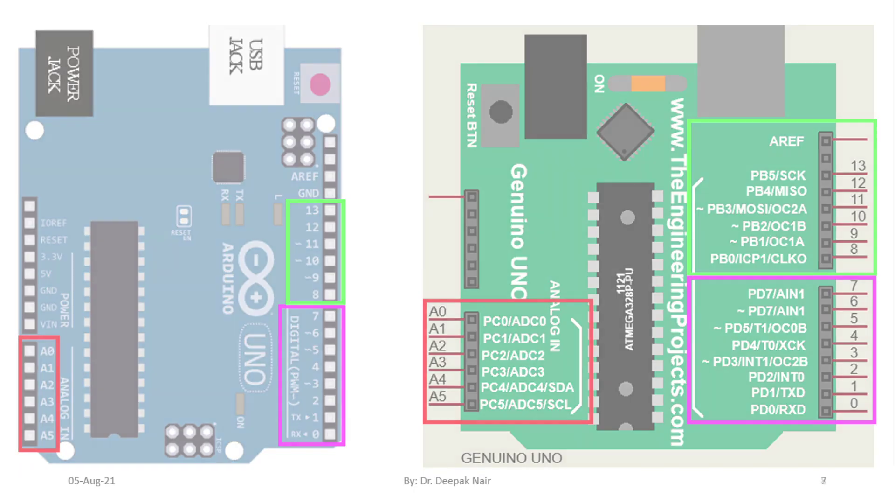